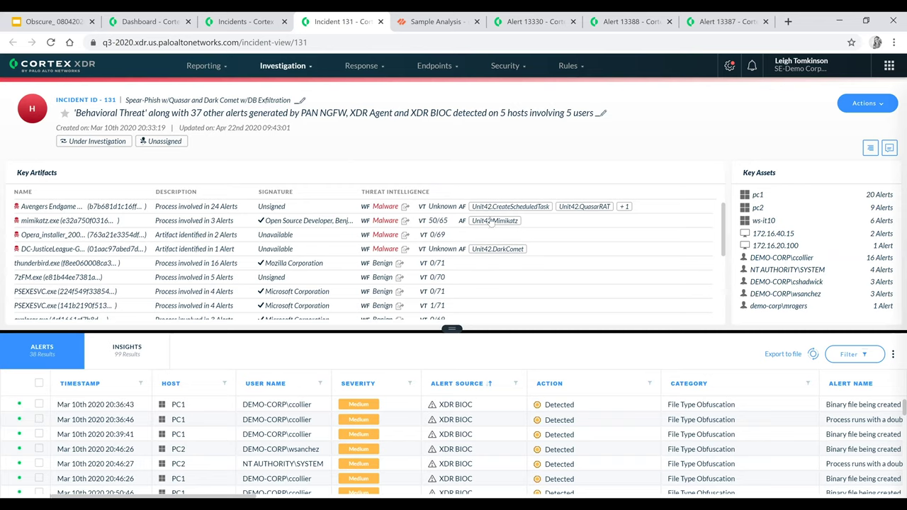
# Read the Unit42.Mimikatz tag description and show the available actions for the mimikatz.exe artifact in incident 131.
pyautogui.moveTo(490, 225)
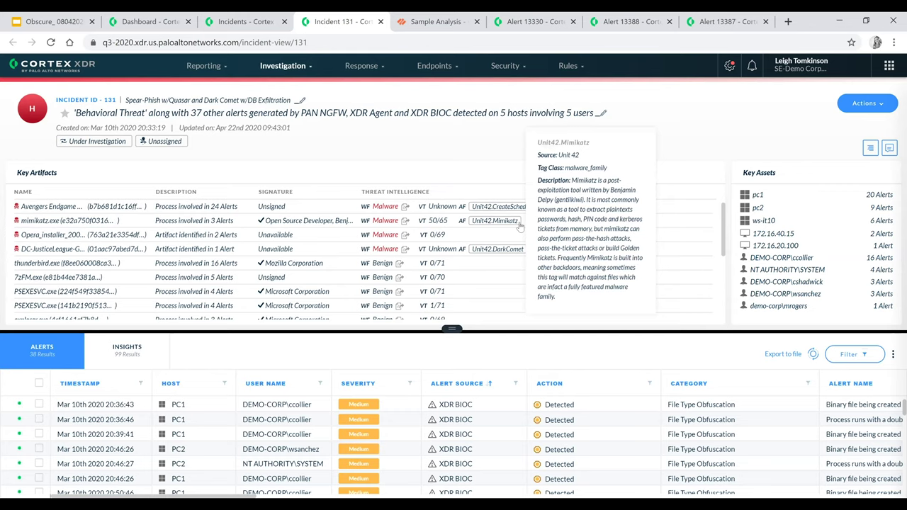
pyautogui.rightClick(477, 226)
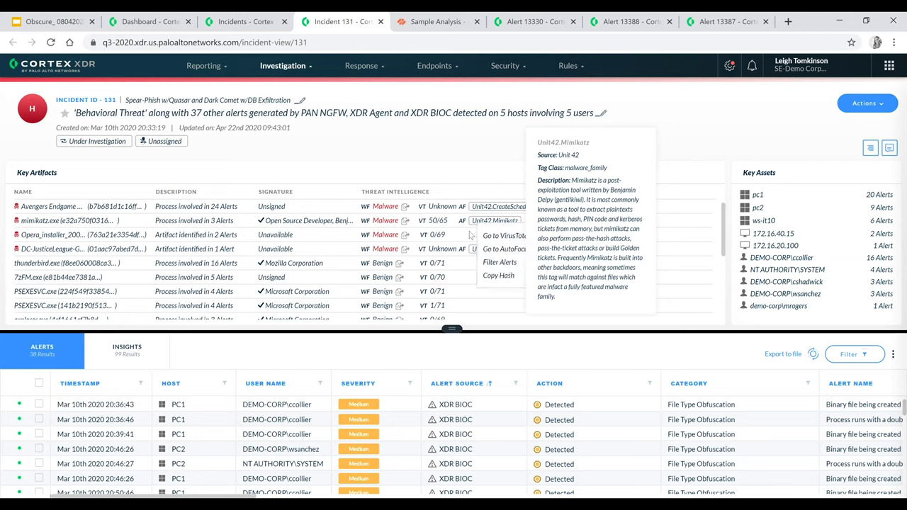
pyautogui.click(472, 235)
pyautogui.rightClick(495, 224)
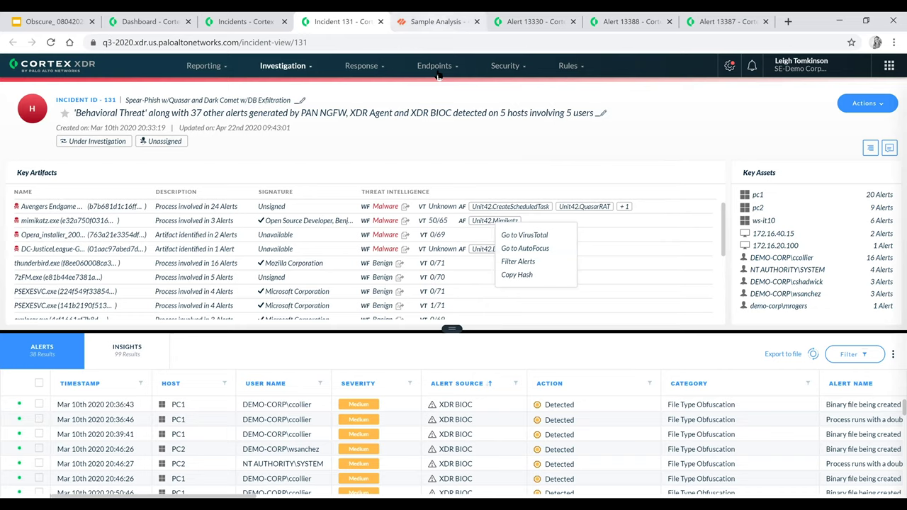
pyautogui.click(425, 20)
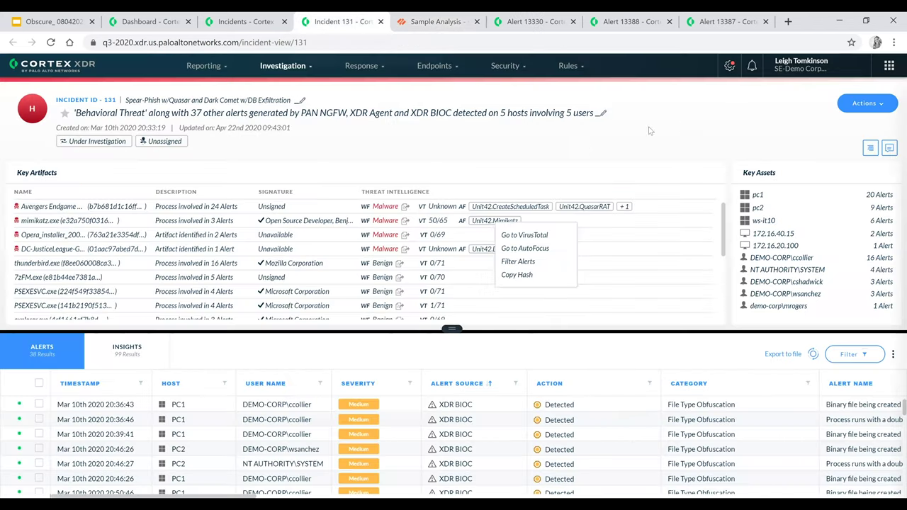
pyautogui.hotkey('ctrl', 'shift', 'Tab')
pyautogui.click(804, 163)
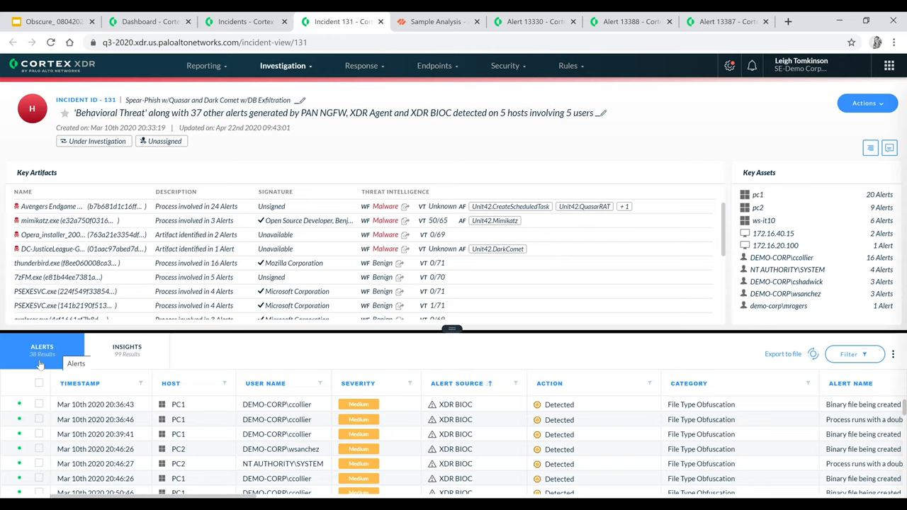
# Review the incident's Insights list of low-severity and informational detections, including the categories and alert names.
pyautogui.click(127, 350)
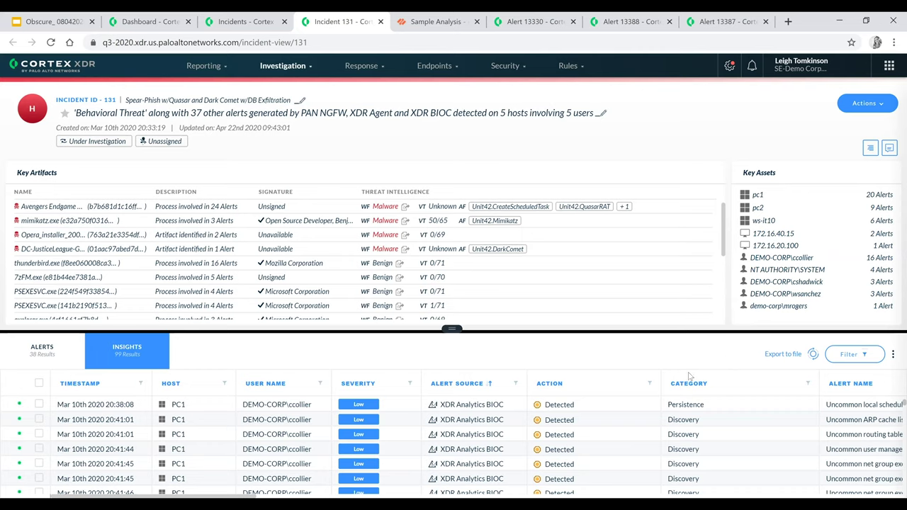
pyautogui.scroll(-3, 731, 408)
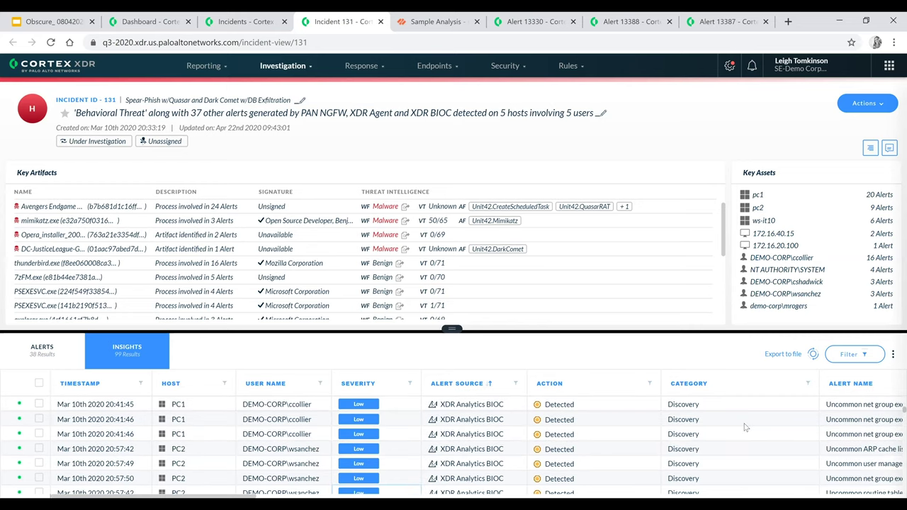
pyautogui.scroll(-5, 744, 425)
pyautogui.scroll(10, 743, 425)
pyautogui.scroll(-5, 747, 441)
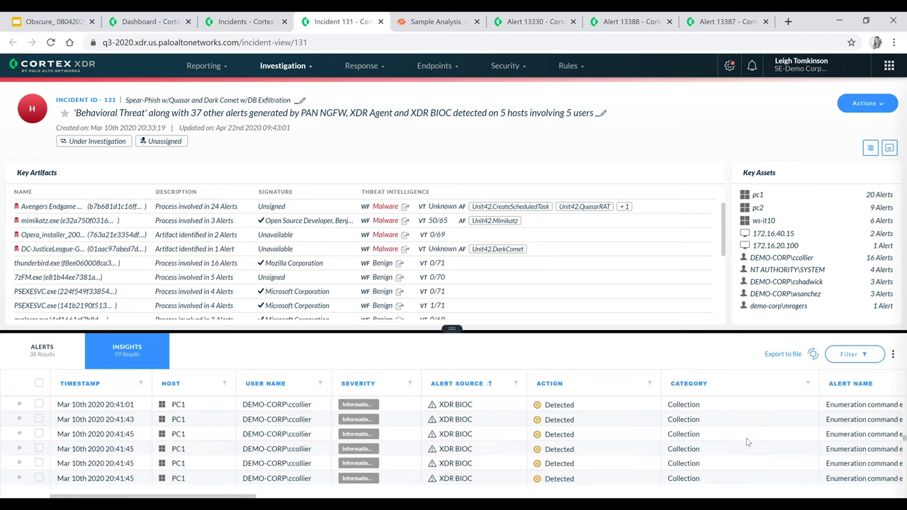
pyautogui.scroll(-3, 745, 439)
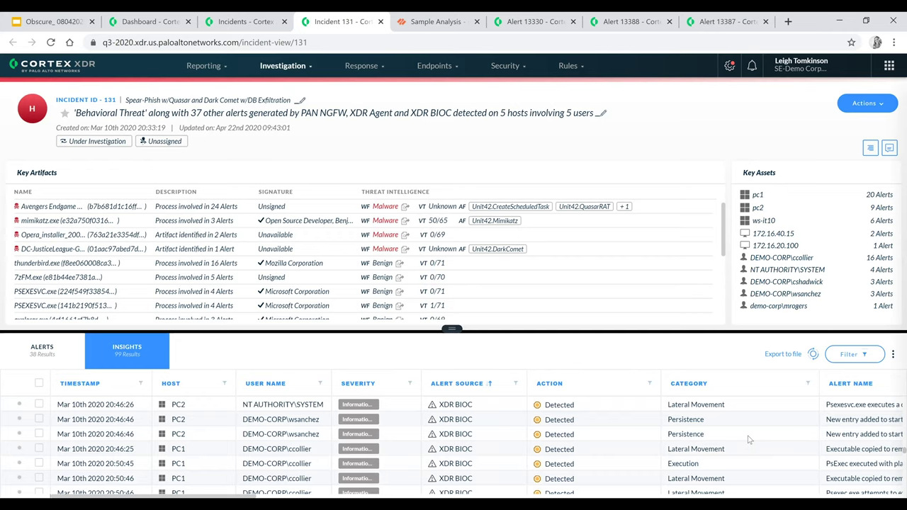
pyautogui.scroll(-5, 751, 434)
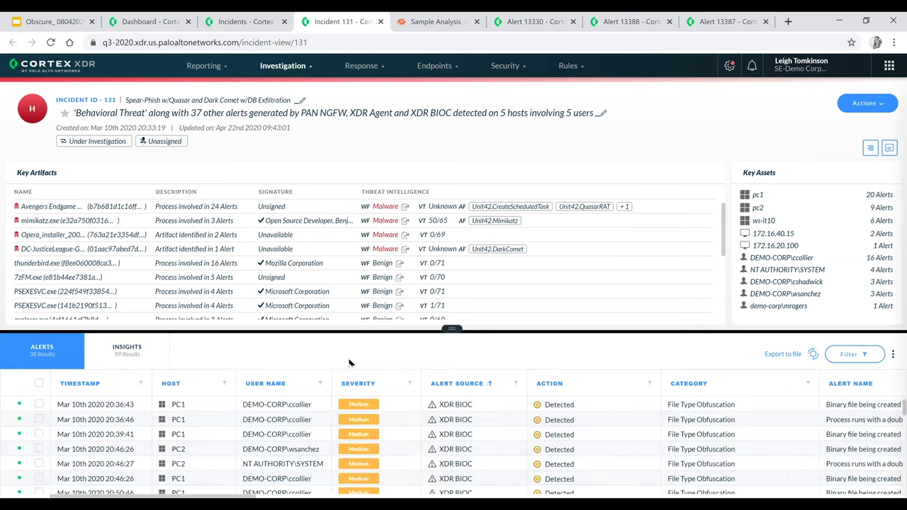
# Bring up the causality view of alert 13330 and enlarge the process chain that starts at thunderbird.exe.
pyautogui.rightClick(398, 405)
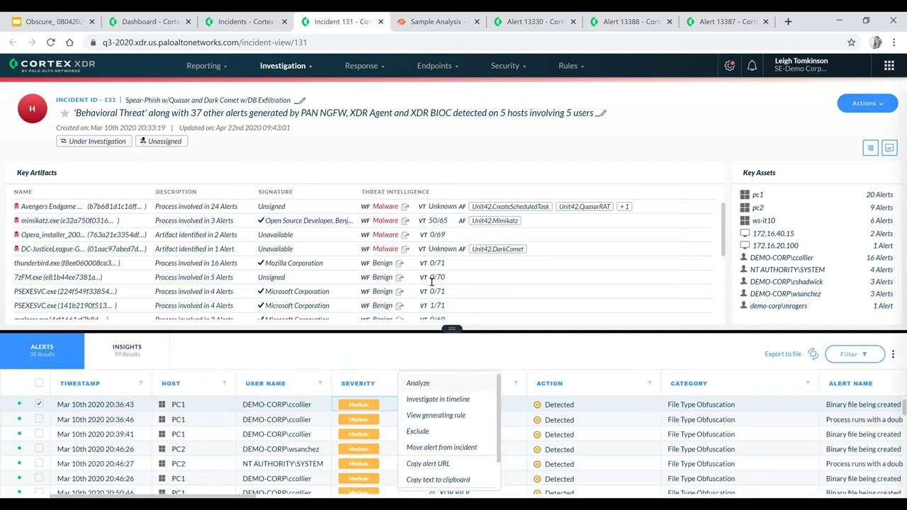
pyautogui.click(531, 21)
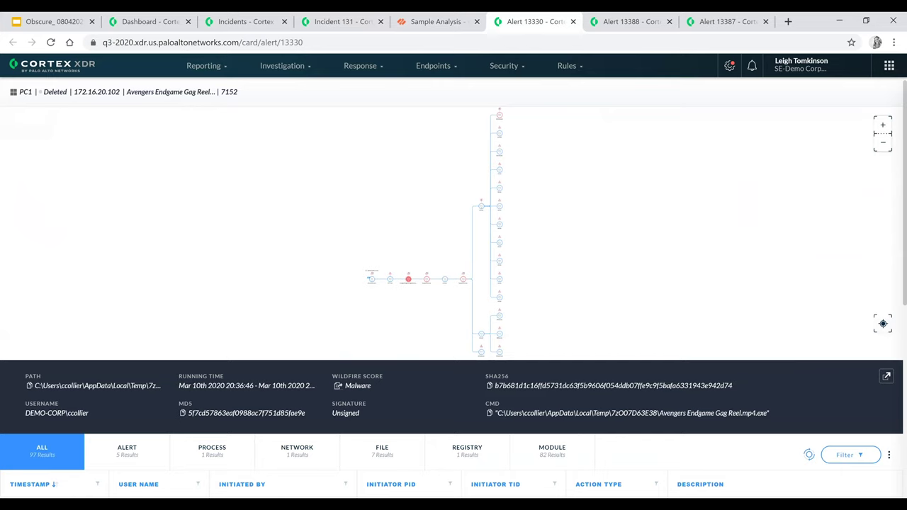
pyautogui.click(882, 126)
pyautogui.click(883, 127)
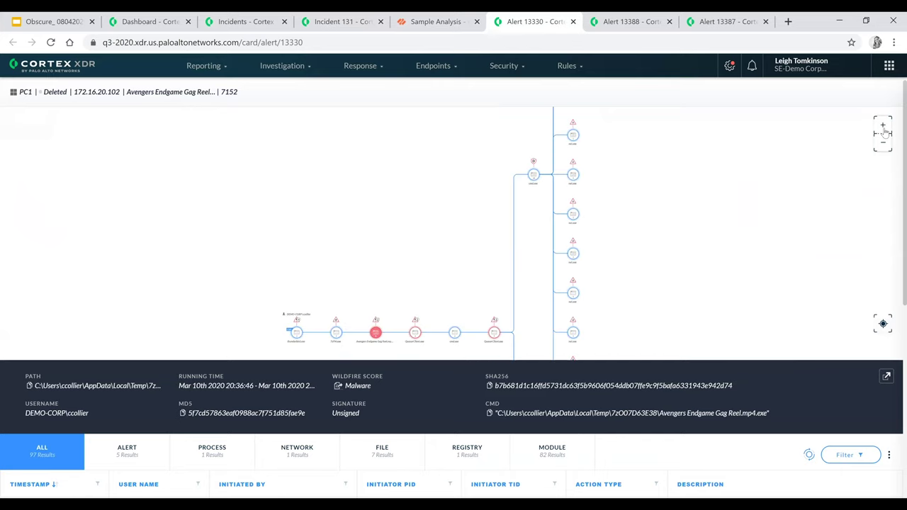
pyautogui.click(882, 126)
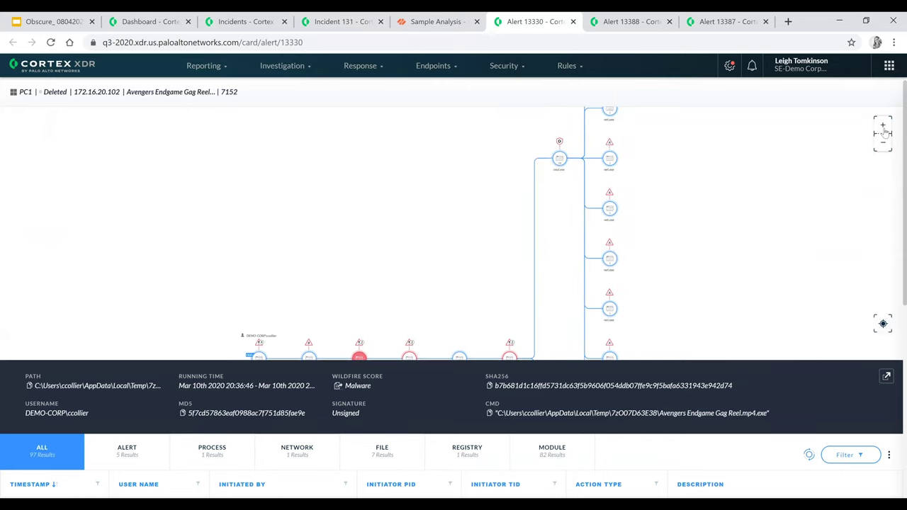
pyautogui.scroll(1, 715, 241)
pyautogui.scroll(1, 716, 206)
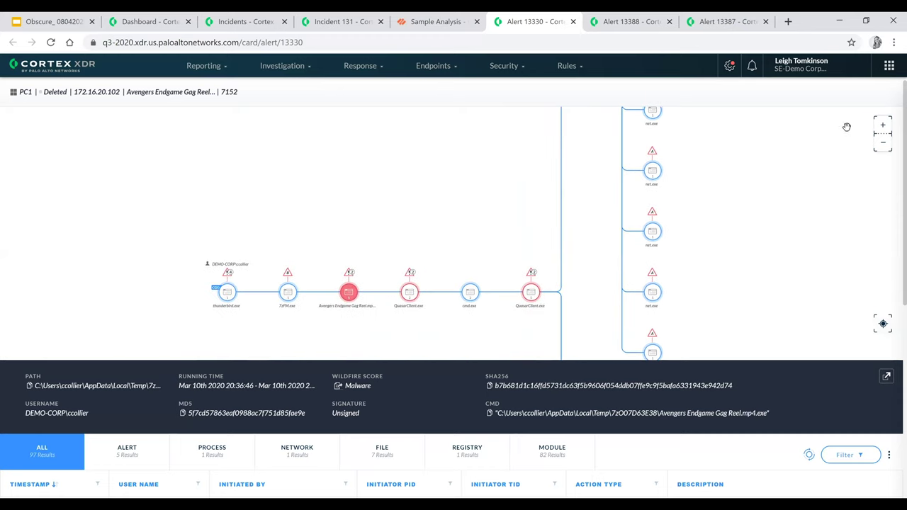
pyautogui.click(882, 127)
pyautogui.click(883, 127)
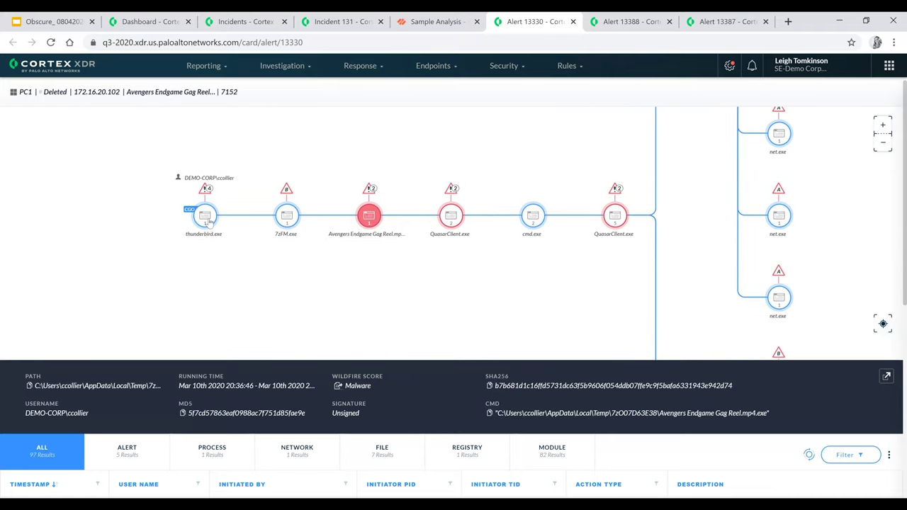
# Inspect the process details of the thunderbird.exe, 7zFM.exe and Avengers Endgame Gag Reel nodes in turn.
pyautogui.click(224, 233)
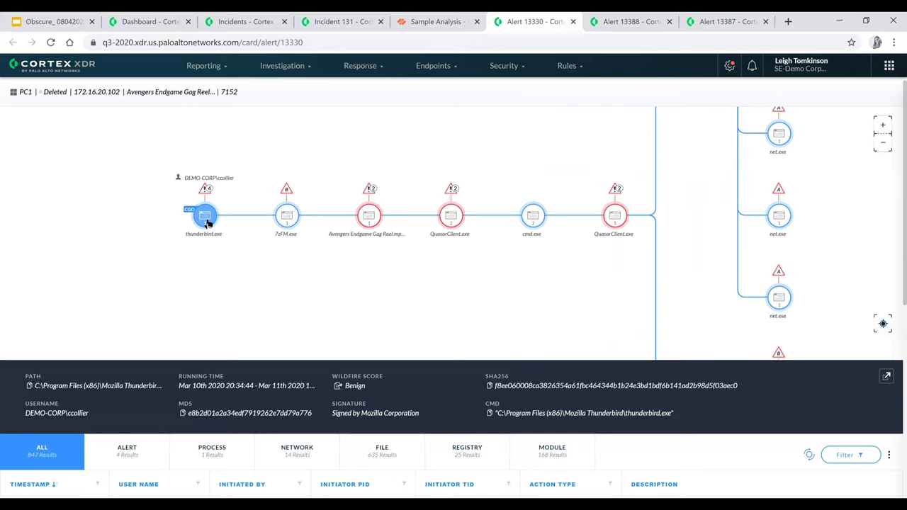
pyautogui.click(287, 218)
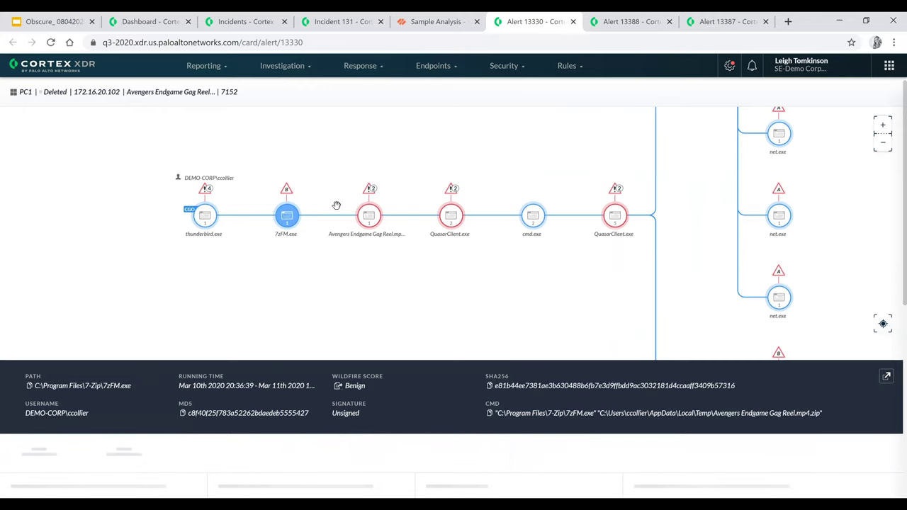
pyautogui.click(330, 238)
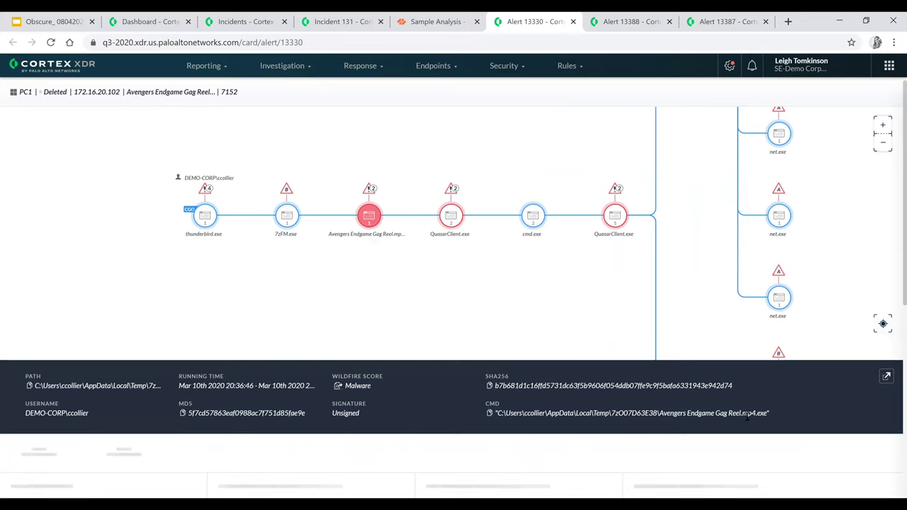
# Review both alerts raised on the Avengers Endgame Gag Reel process and return to its process details.
pyautogui.click(369, 190)
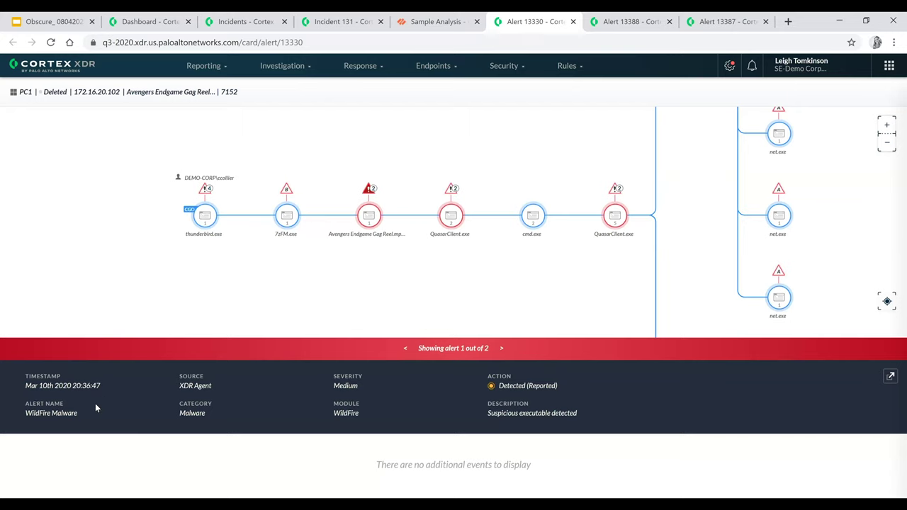
pyautogui.click(502, 349)
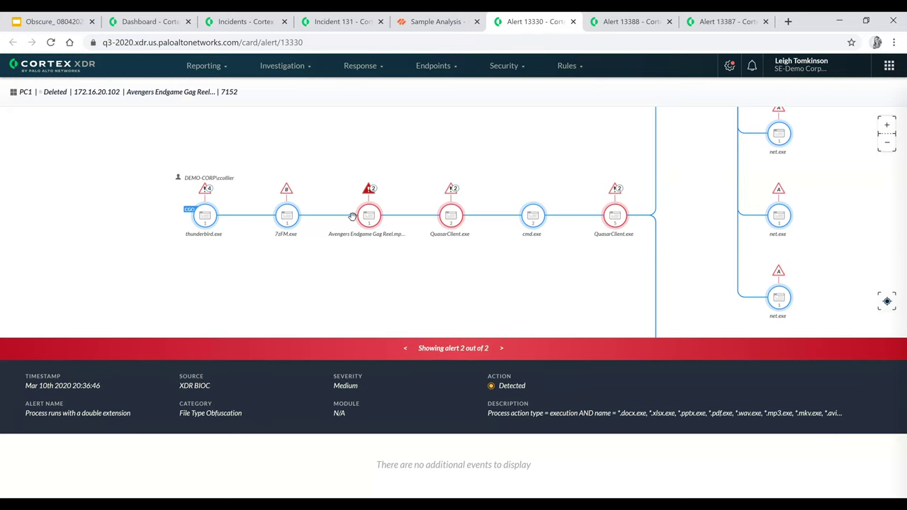
pyautogui.click(375, 220)
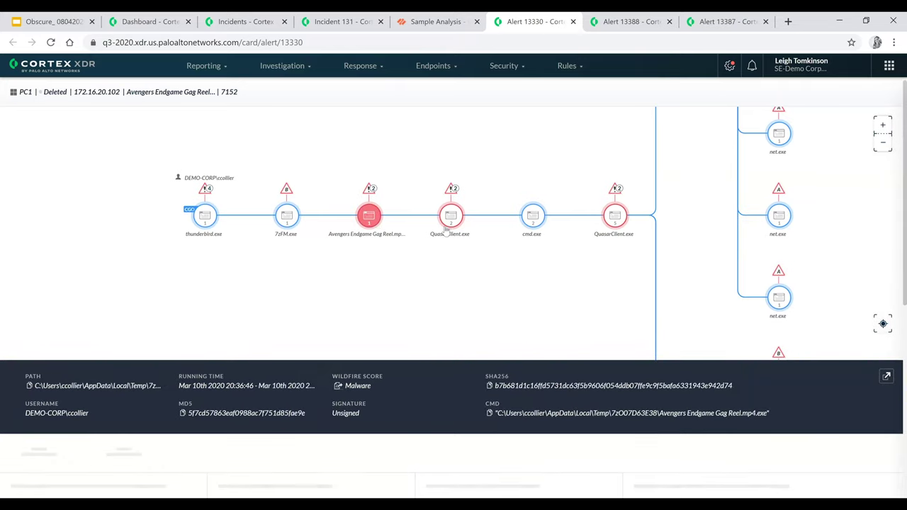
# Inspect the first QuasarClient.exe process and read through both of its alerts.
pyautogui.click(446, 224)
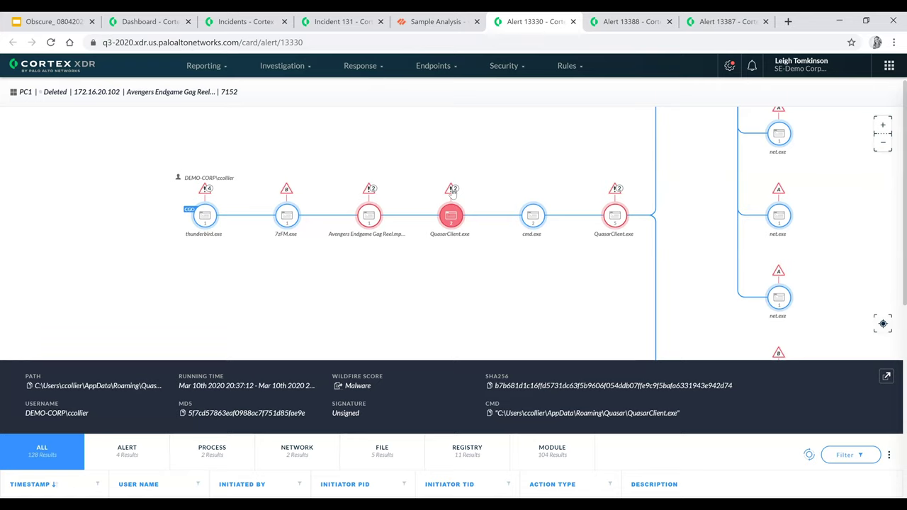
pyautogui.click(451, 191)
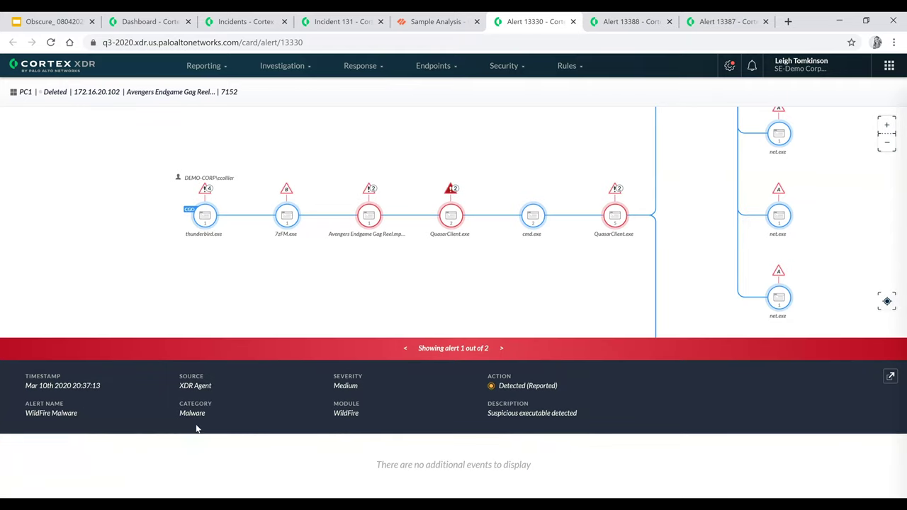
pyautogui.click(501, 348)
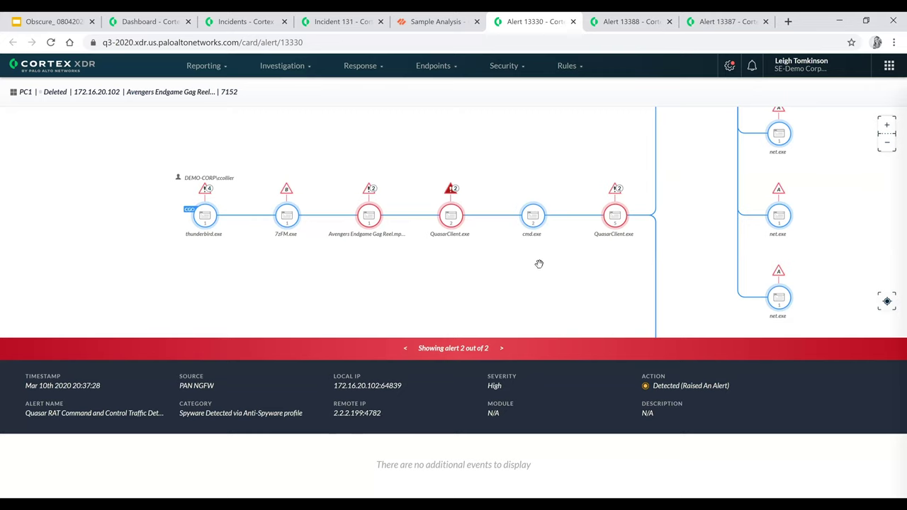
# Inspect the details of the cmd.exe following QuasarClient.exe, the second QuasarClient.exe, and the cmd.exe it spawned.
pyautogui.click(537, 222)
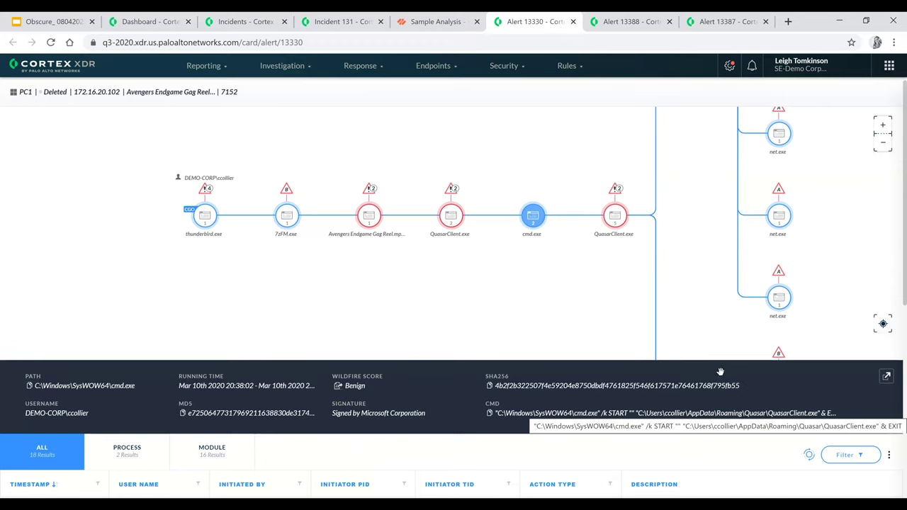
pyautogui.click(619, 221)
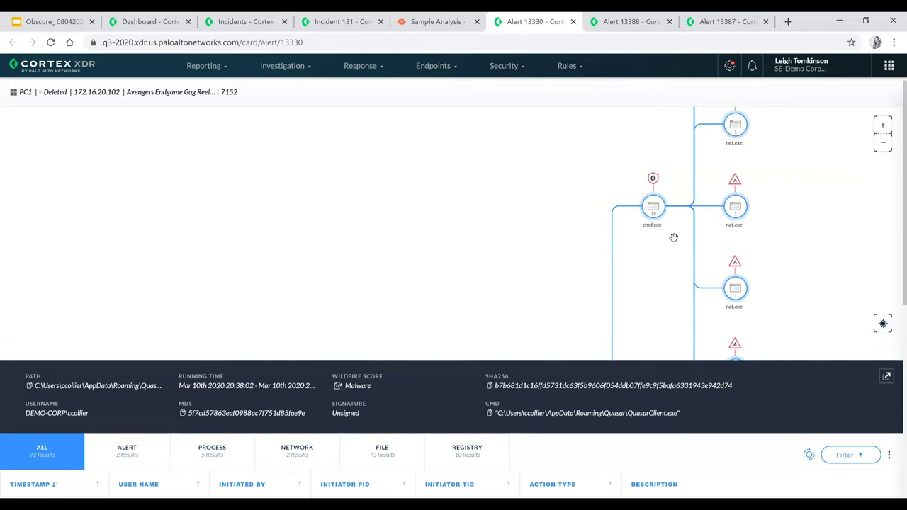
pyautogui.click(653, 207)
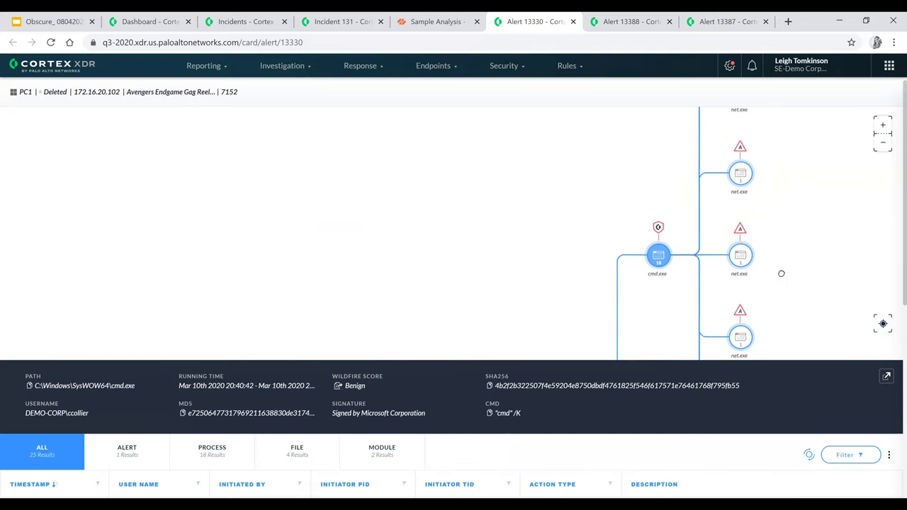
# Inspect the mimikatz.exe and ARP.EXE child processes at the top of the cmd.exe branch.
pyautogui.click(883, 142)
pyautogui.click(882, 143)
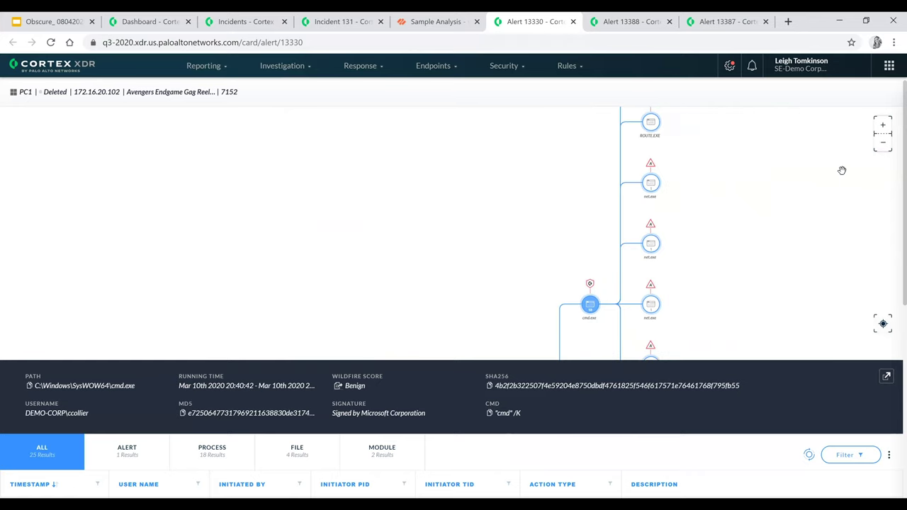
pyautogui.moveTo(757, 188); pyautogui.dragTo(756, 360)
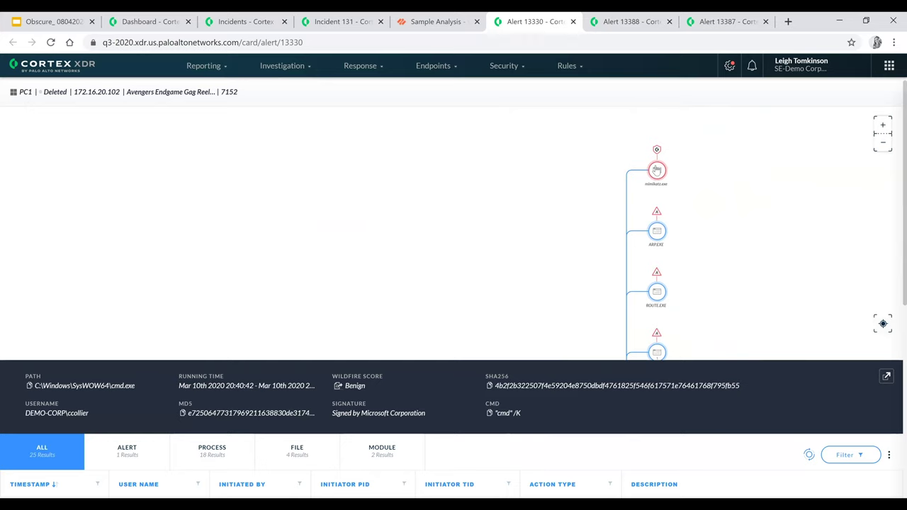
pyautogui.click(657, 170)
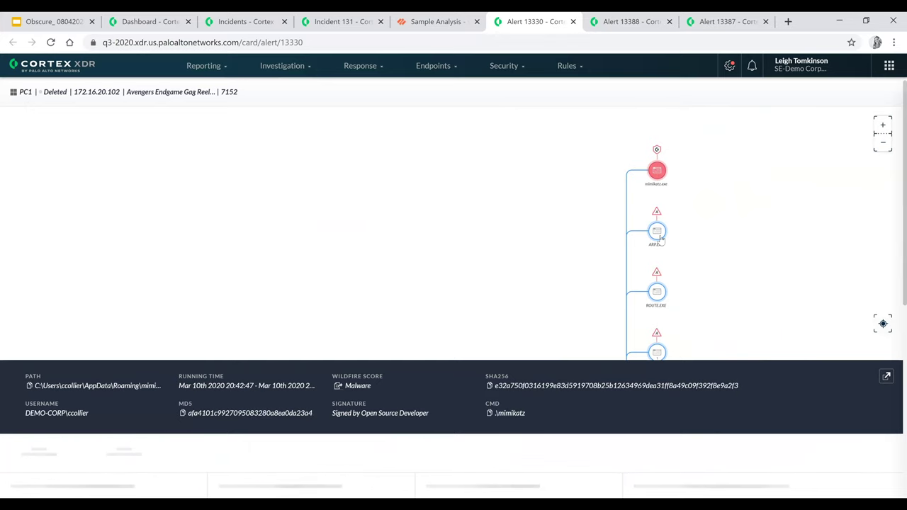
pyautogui.click(656, 231)
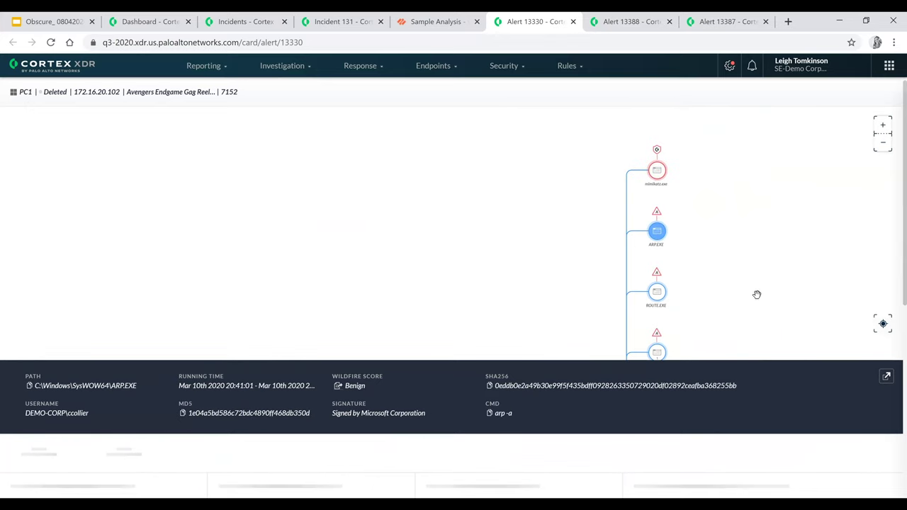
# List the process executions launched by the cmd.exe node that is the parent of the net.exe processes.
pyautogui.scroll(-5, 595, 163)
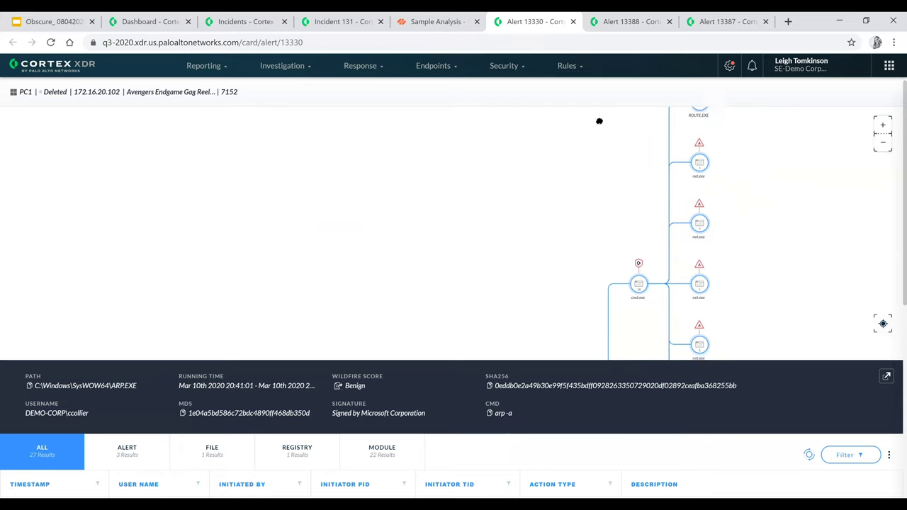
pyautogui.click(642, 284)
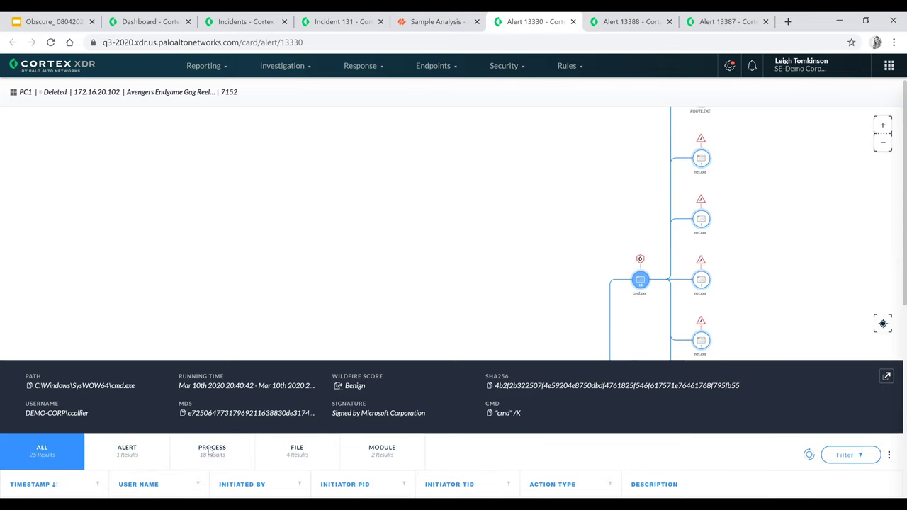
pyautogui.click(211, 452)
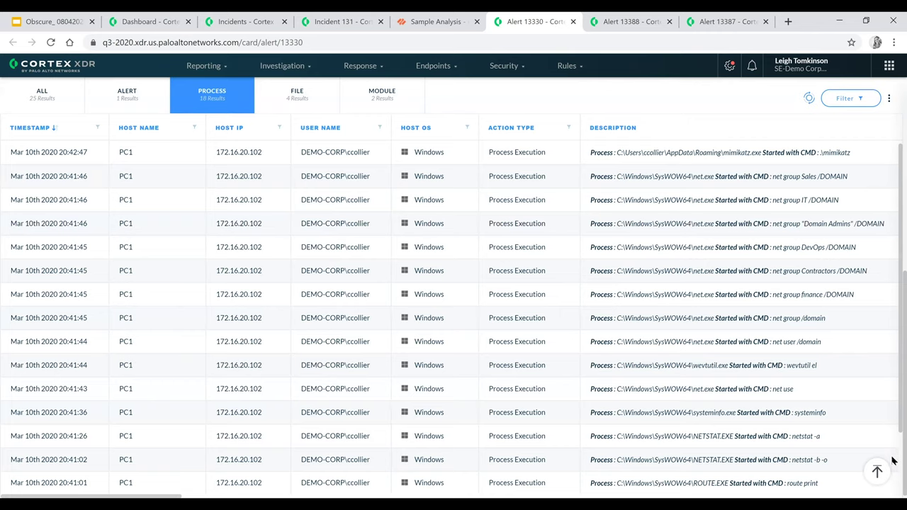
# Read through the command lines of the processes launched by this cmd.exe, from the network discovery commands up to mimikatz.
pyautogui.scroll(-1, 741, 482)
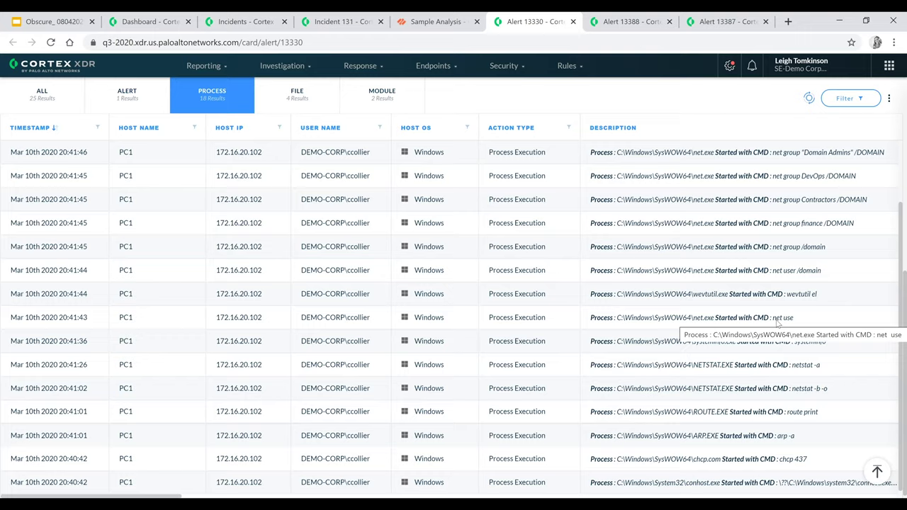
pyautogui.scroll(2, 822, 340)
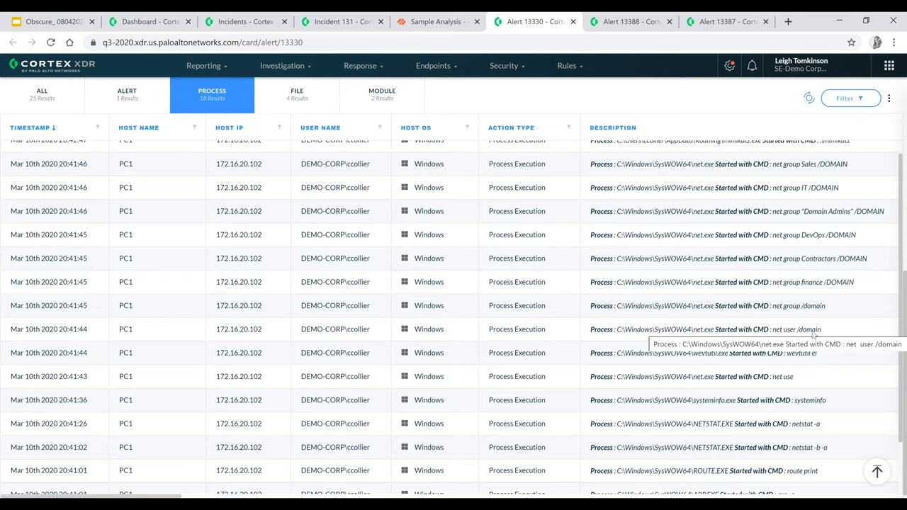
pyautogui.scroll(1, 843, 320)
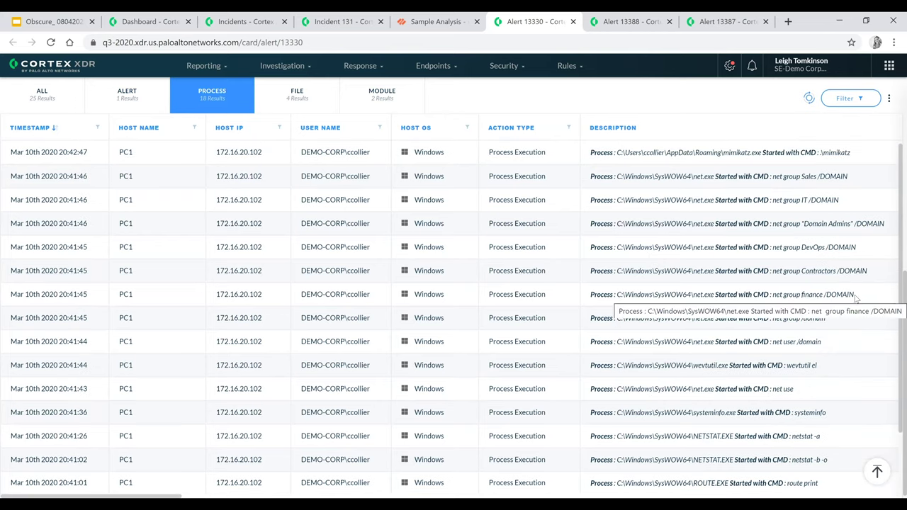
pyautogui.scroll(1, 826, 267)
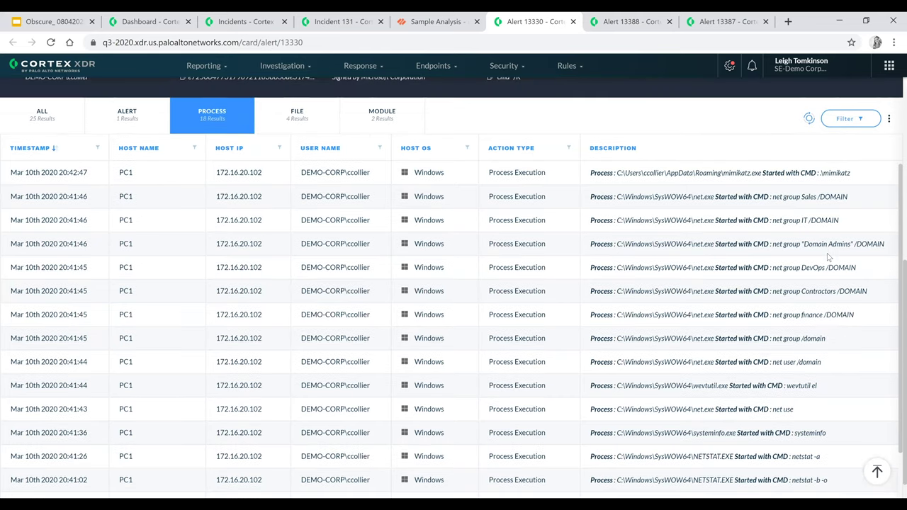
pyautogui.scroll(3, 839, 271)
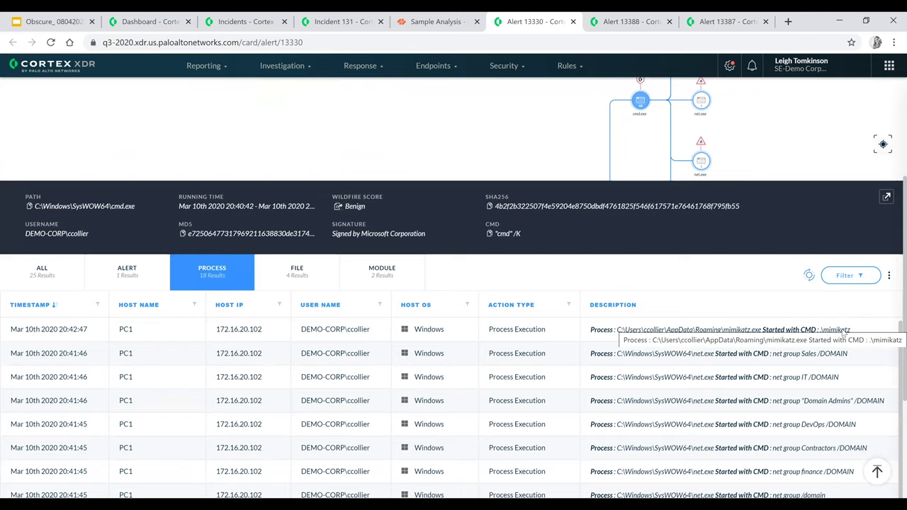
pyautogui.scroll(3, 843, 332)
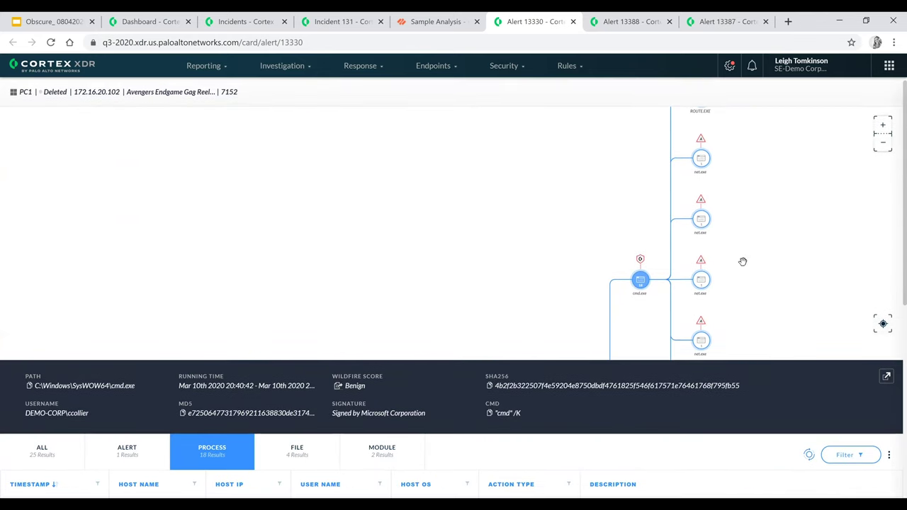
# Inspect the details of the lower cmd.exe that spawned the PsExec processes and of the schtasks.exe node beneath it.
pyautogui.scroll(-3, 719, 295)
pyautogui.scroll(-2, 740, 180)
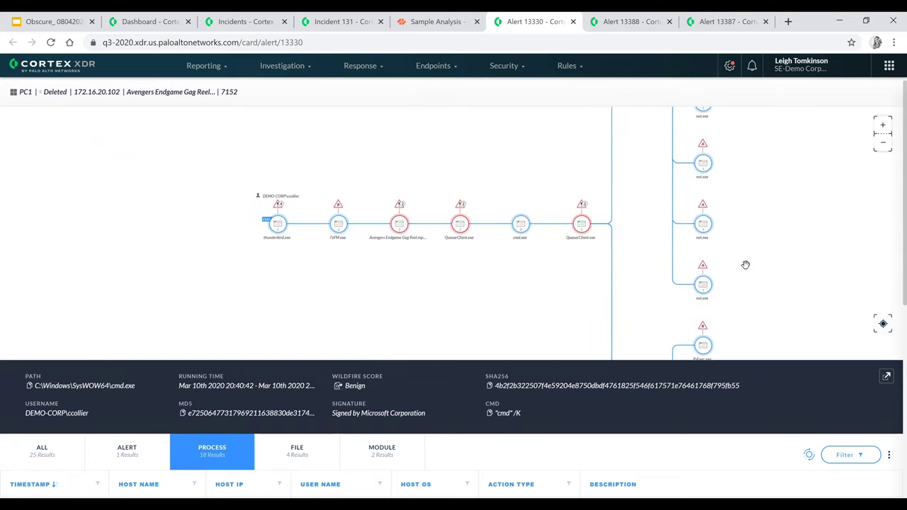
pyautogui.scroll(-2, 657, 283)
pyautogui.click(654, 278)
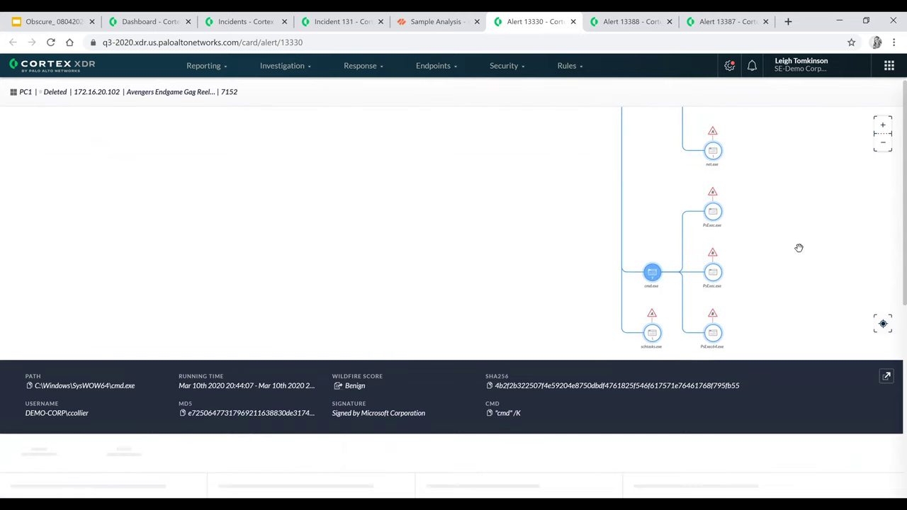
pyautogui.scroll(-1, 798, 248)
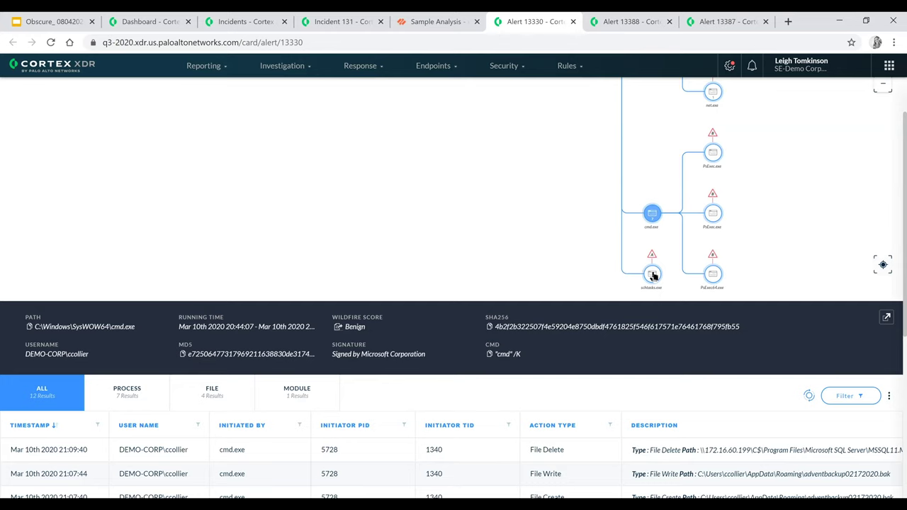
pyautogui.click(654, 277)
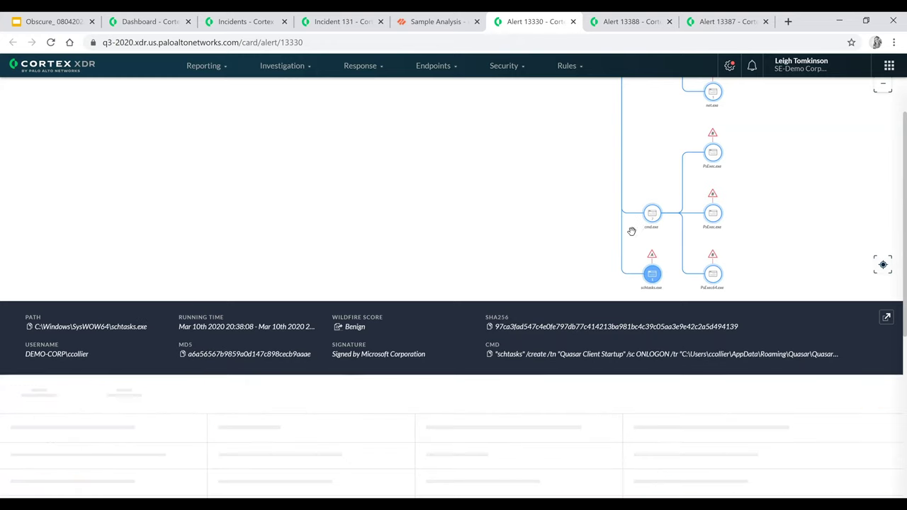
# Return to the cmd.exe above schtasks.exe, and inspect its uppermost PsExec.exe child and its PsExec64.exe child.
pyautogui.click(661, 221)
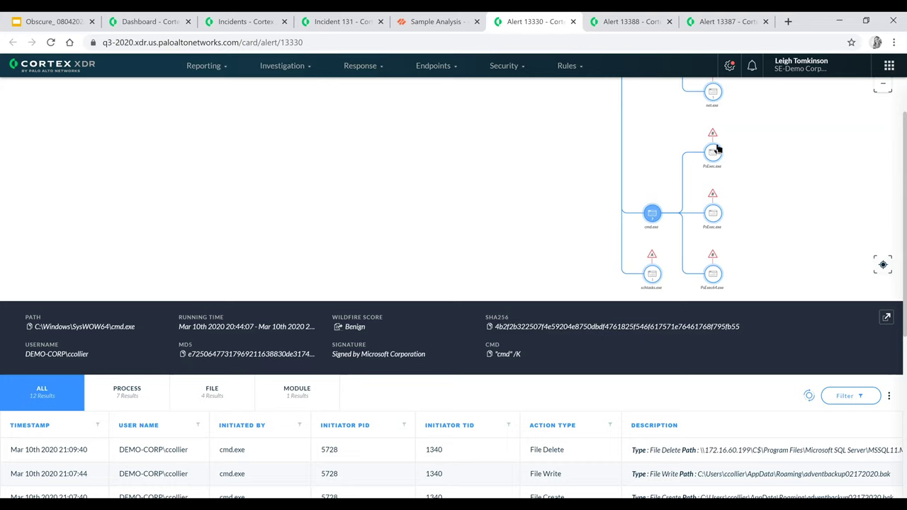
pyautogui.click(714, 152)
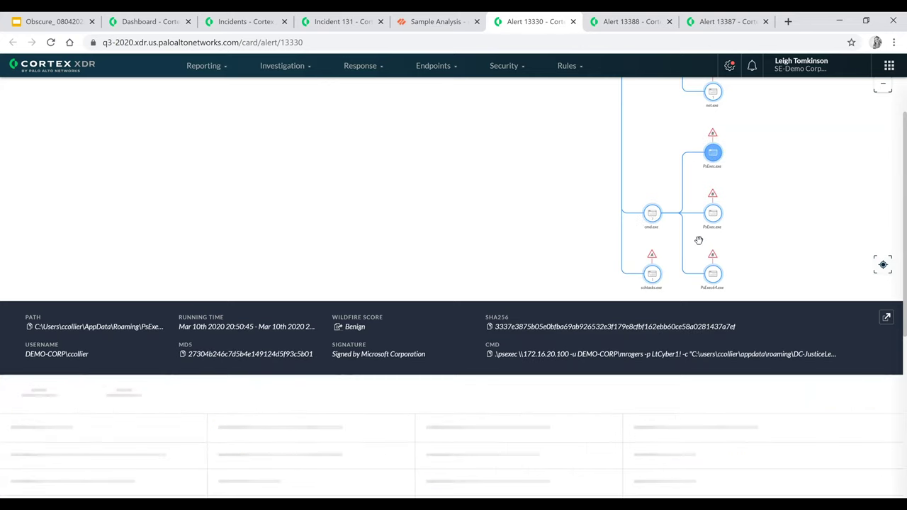
pyautogui.click(715, 276)
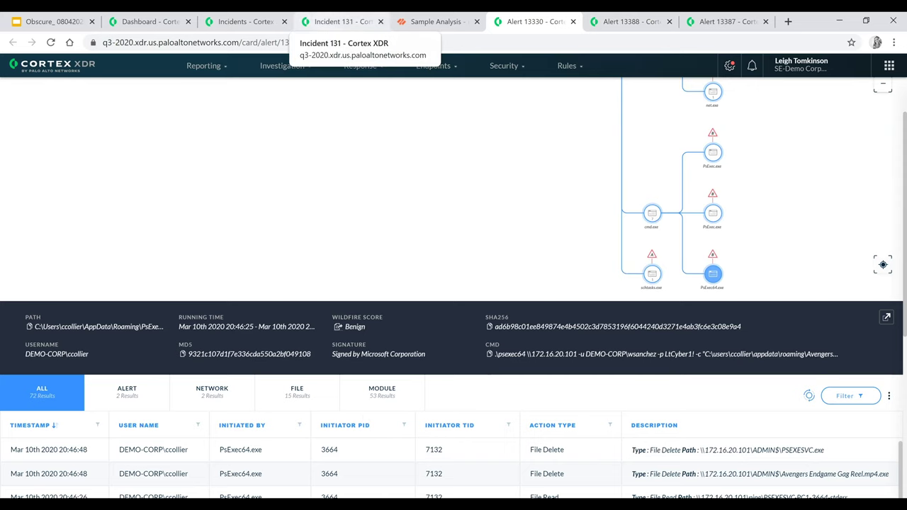
# Dismiss the open alert menu in incident 131 and view the causality chain of alert 13388 enlarged.
pyautogui.hotkey('ctrl', 'shift', 'Tab')
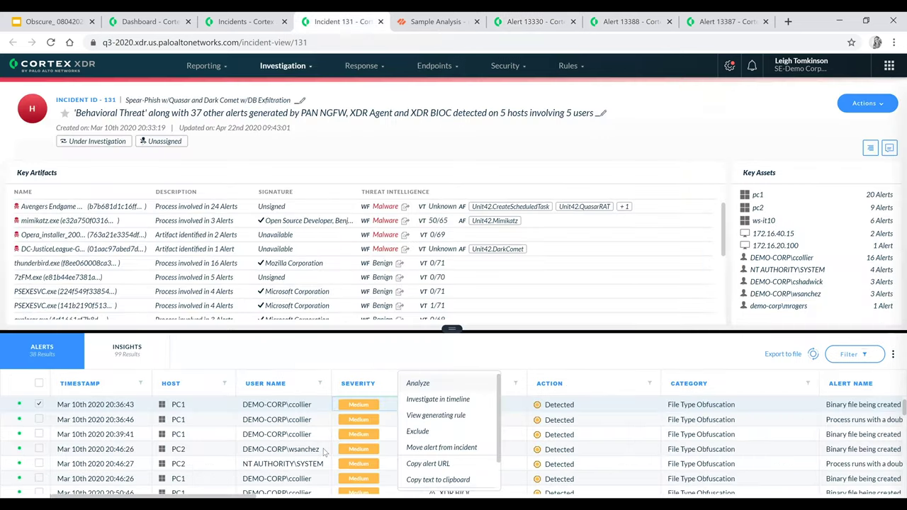
pyautogui.press('Escape')
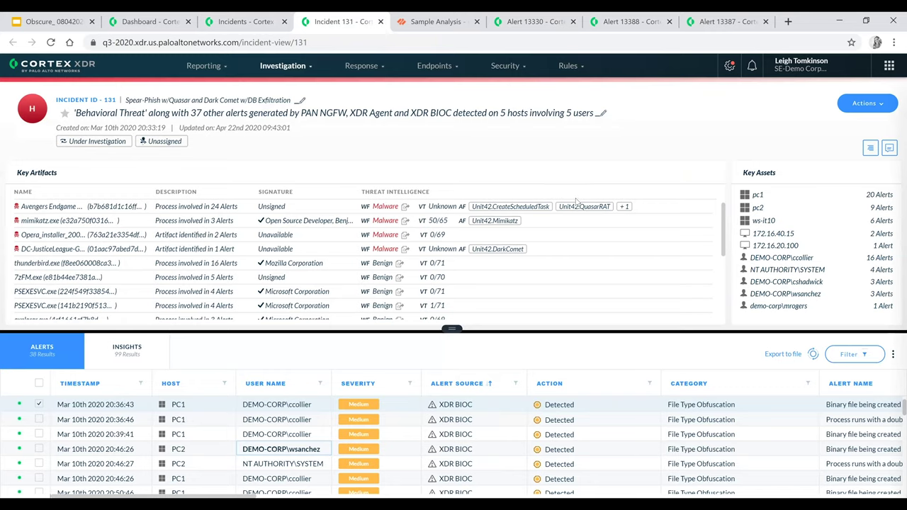
pyautogui.click(635, 18)
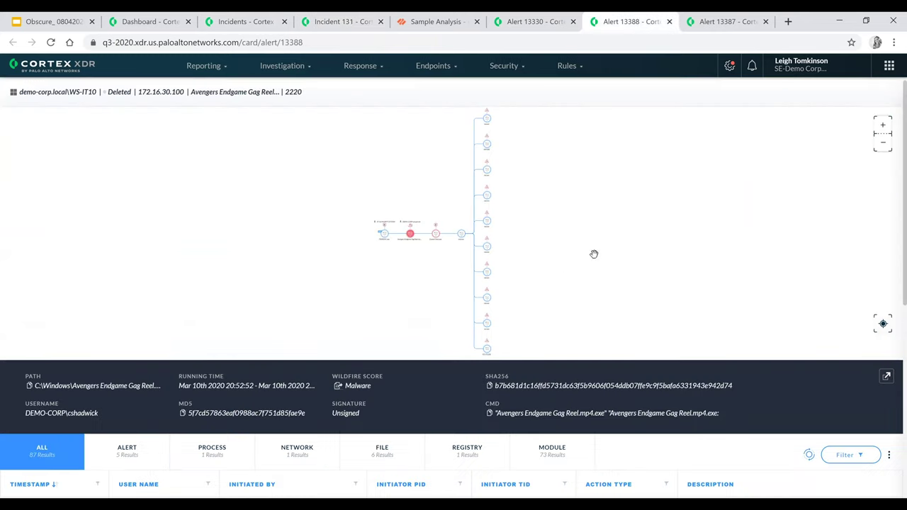
pyautogui.click(883, 124)
pyautogui.click(883, 125)
pyautogui.click(882, 126)
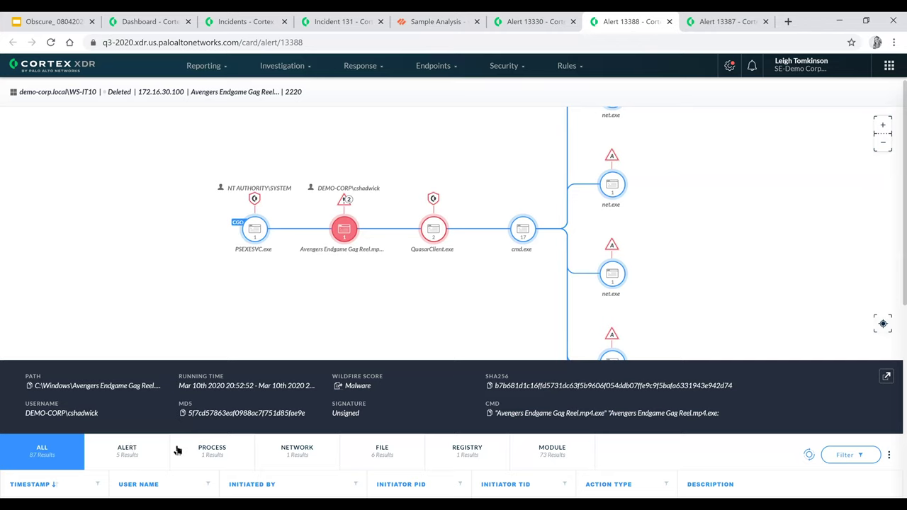
# Review the alerts, process executions and network connections of the Avengers Endgame Gag Reel process in alert 13388.
pyautogui.click(135, 452)
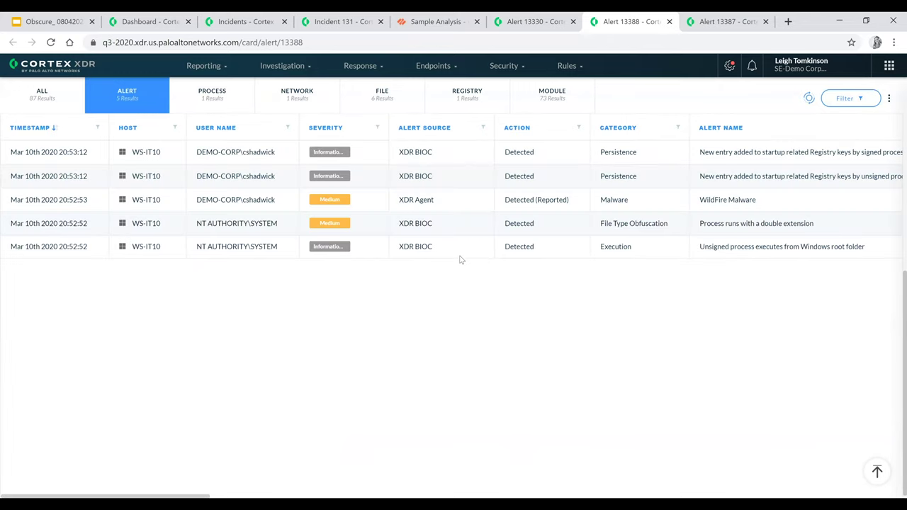
pyautogui.click(219, 107)
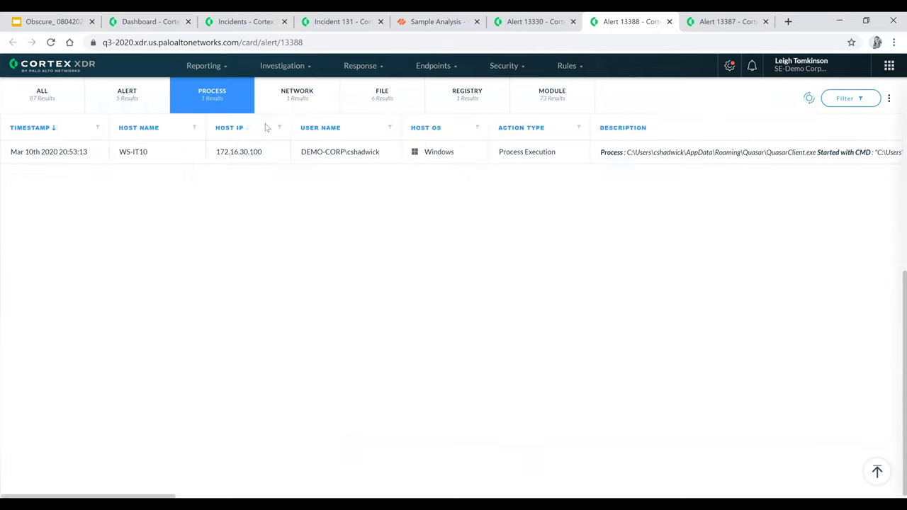
pyautogui.click(301, 100)
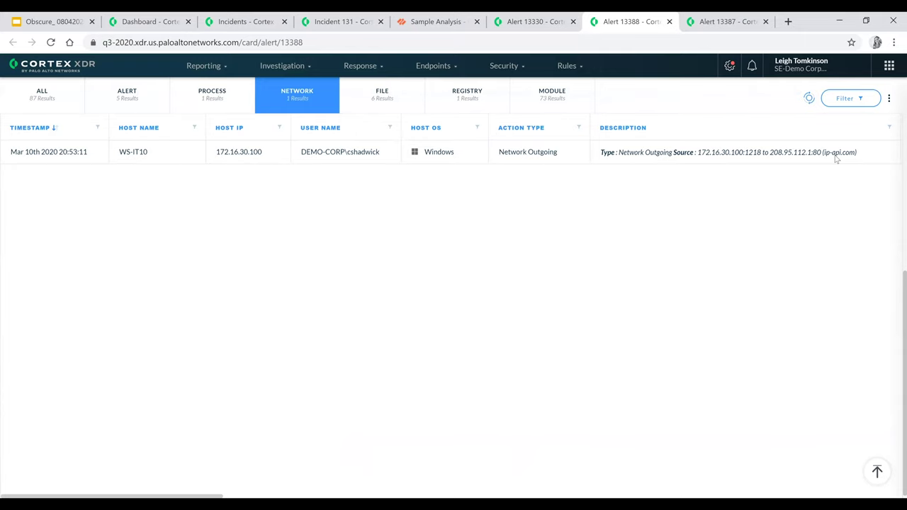
# View the firewall connection in alert 13387 and return to the causality chain of alert 13330.
pyautogui.click(723, 21)
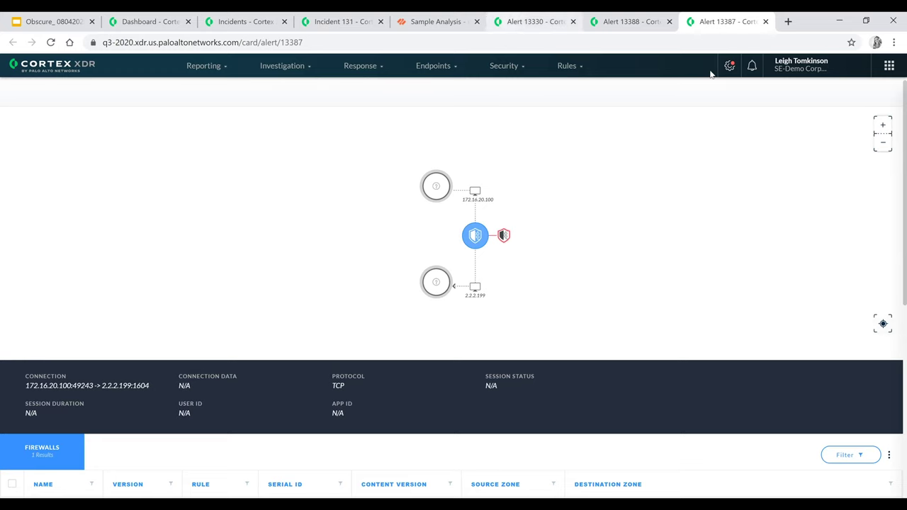
pyautogui.hotkey('ctrl', 'shift', 'Tab')
pyautogui.hotkey('ctrl', 'shift', 'Tab')
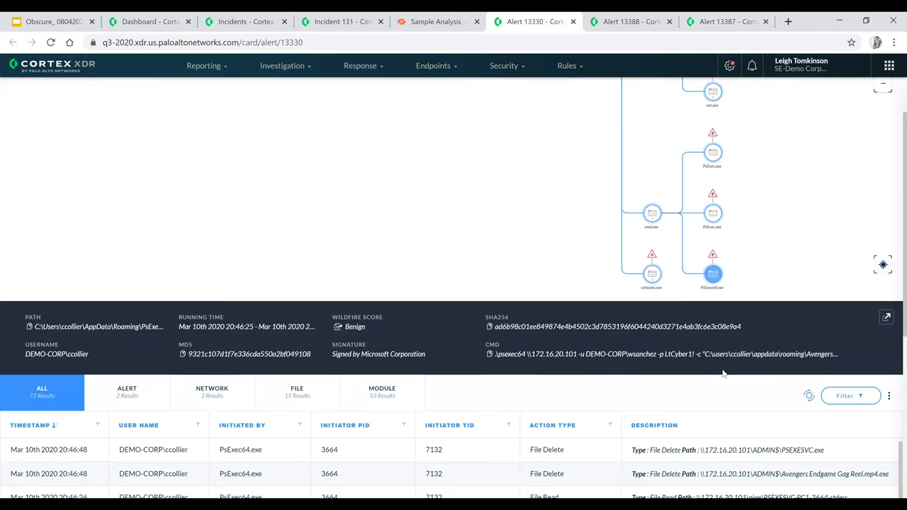
# Review the alerts of the PsExec64.exe process and read through the full list of its events.
pyautogui.click(126, 388)
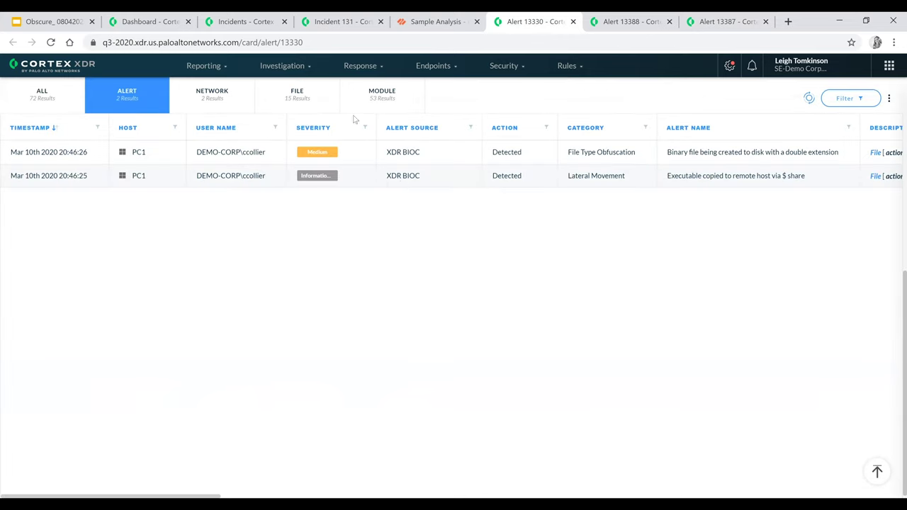
pyautogui.click(42, 100)
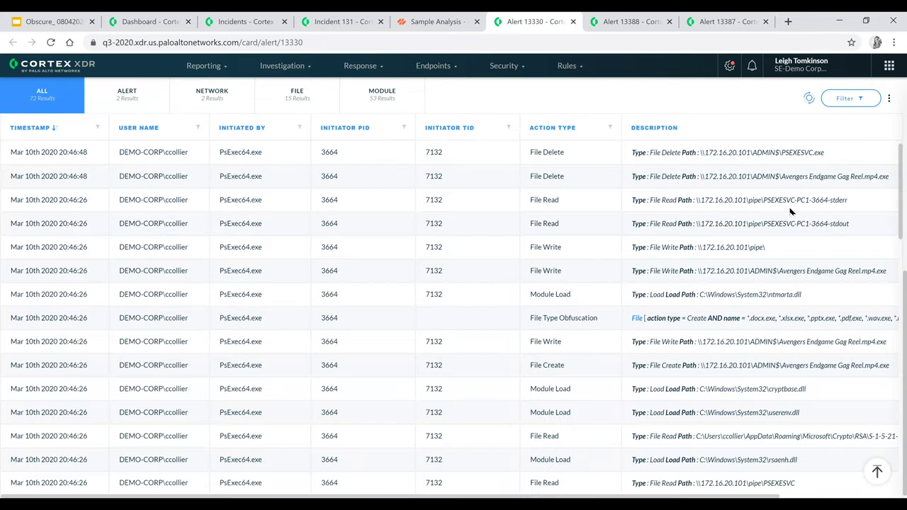
pyautogui.scroll(-5, 791, 224)
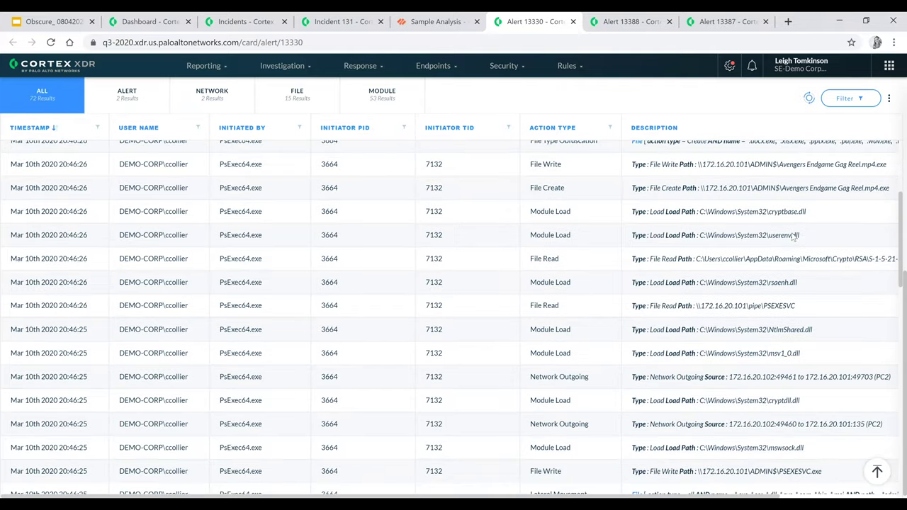
pyautogui.scroll(-5, 807, 252)
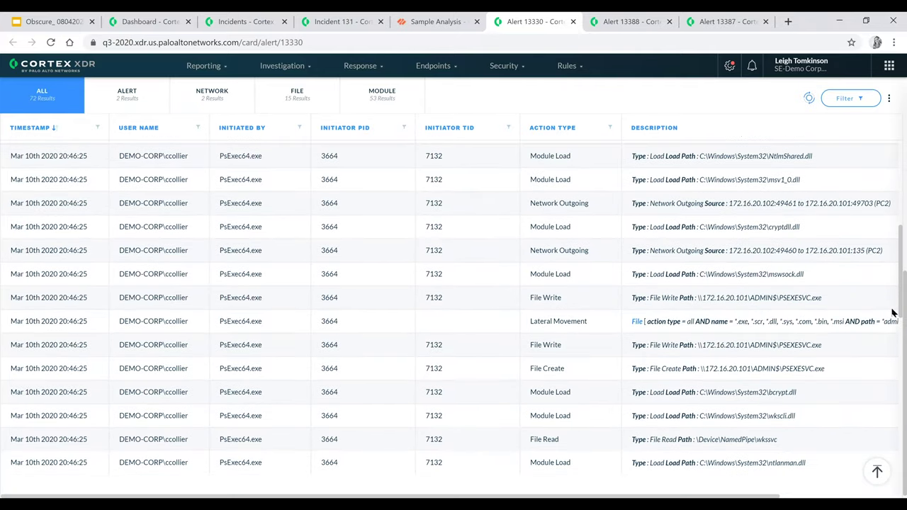
pyautogui.scroll(-5, 893, 319)
pyautogui.scroll(6, 893, 307)
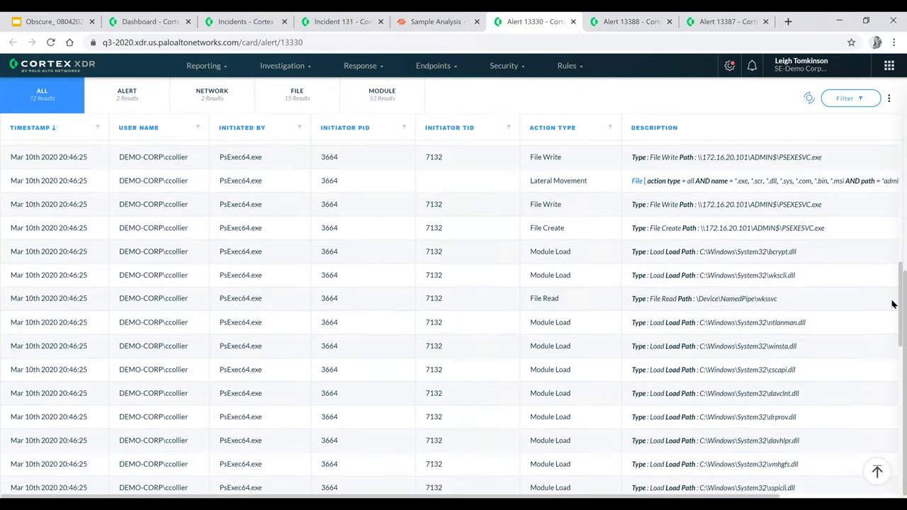
pyautogui.scroll(10, 892, 305)
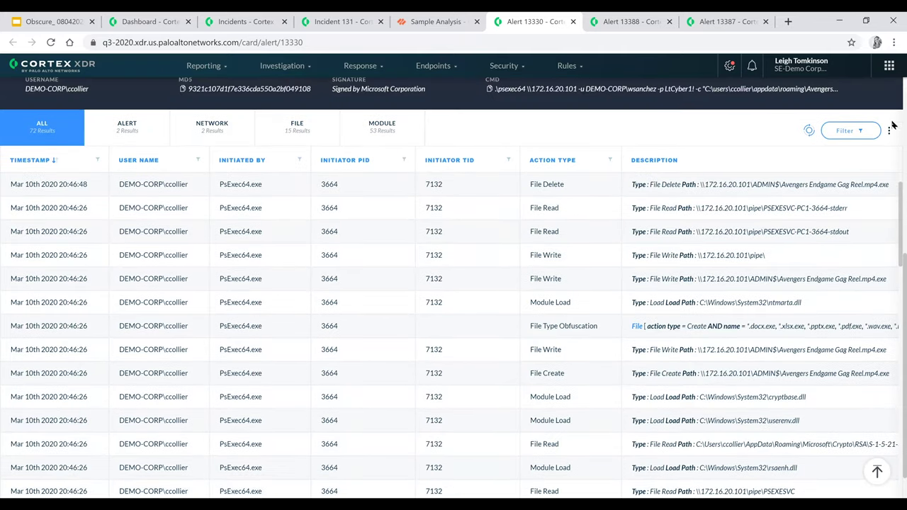
pyautogui.scroll(5, 888, 108)
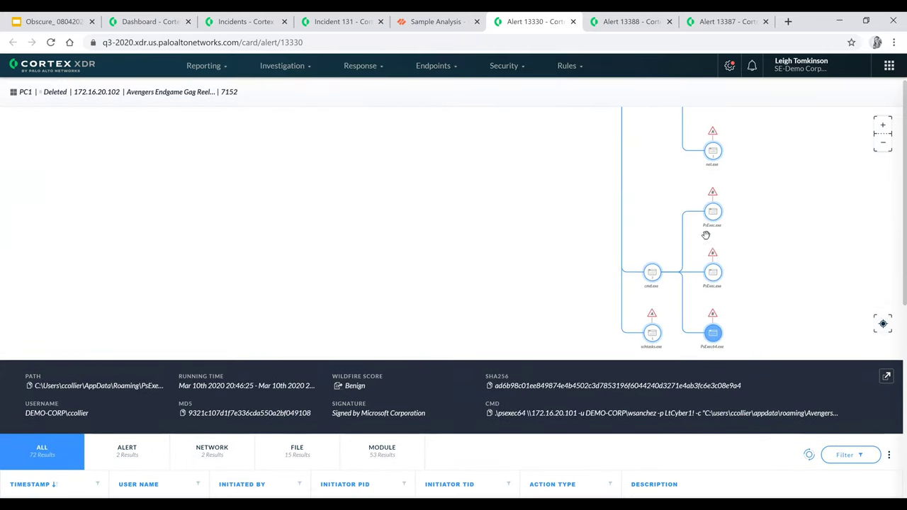
# Examine all events of the cmd.exe that is the parent of the PsExec processes, including its file and process actions.
pyautogui.click(652, 276)
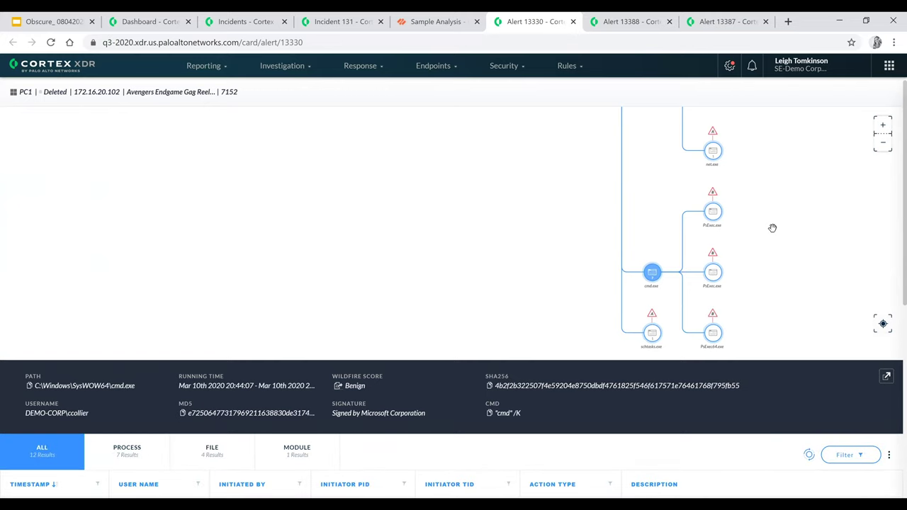
pyautogui.scroll(-1, 772, 227)
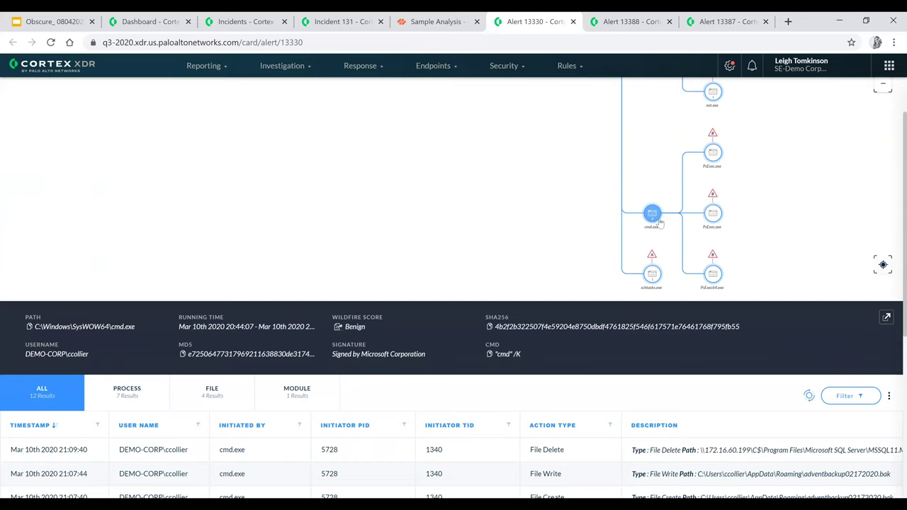
pyautogui.scroll(-3, 772, 205)
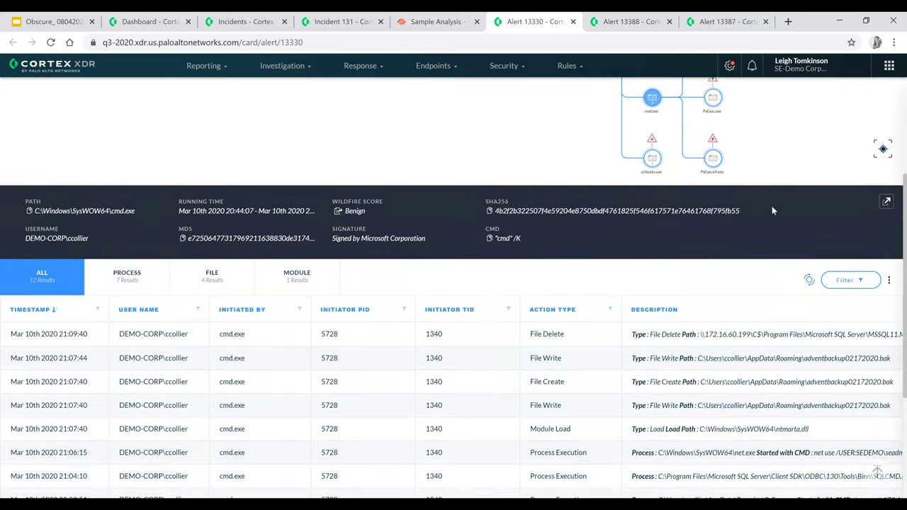
pyautogui.scroll(-1, 772, 212)
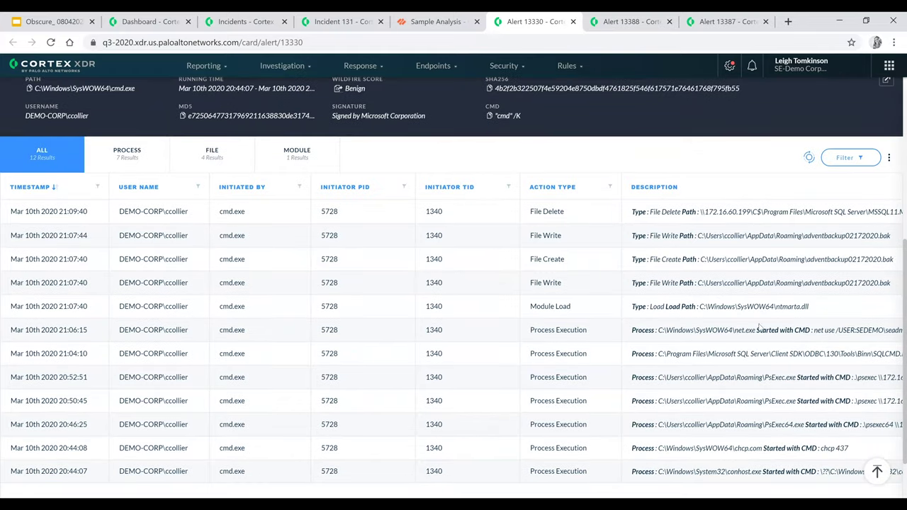
pyautogui.scroll(-1, 761, 328)
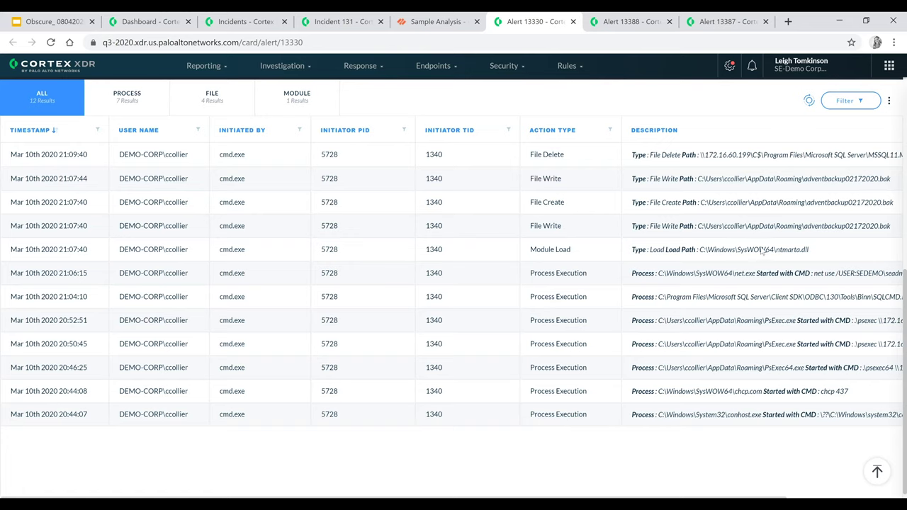
pyautogui.scroll(1, 774, 282)
pyautogui.scroll(5, 773, 282)
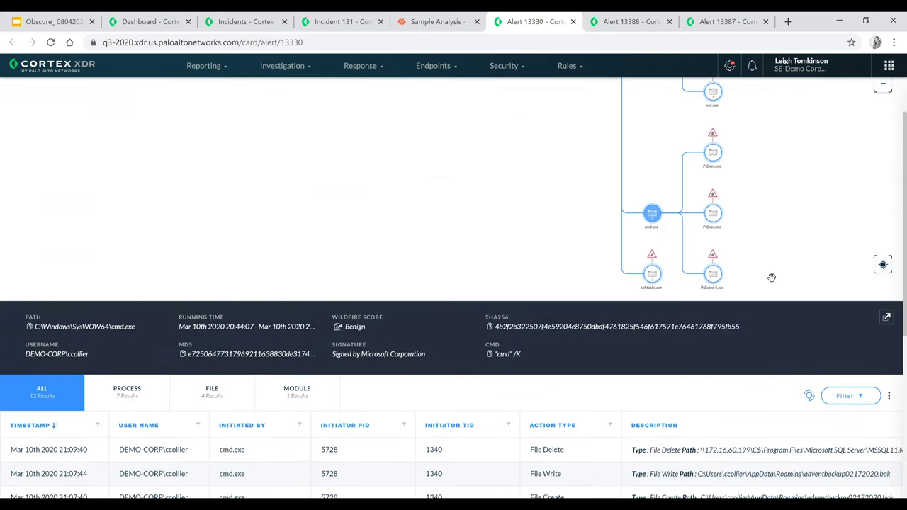
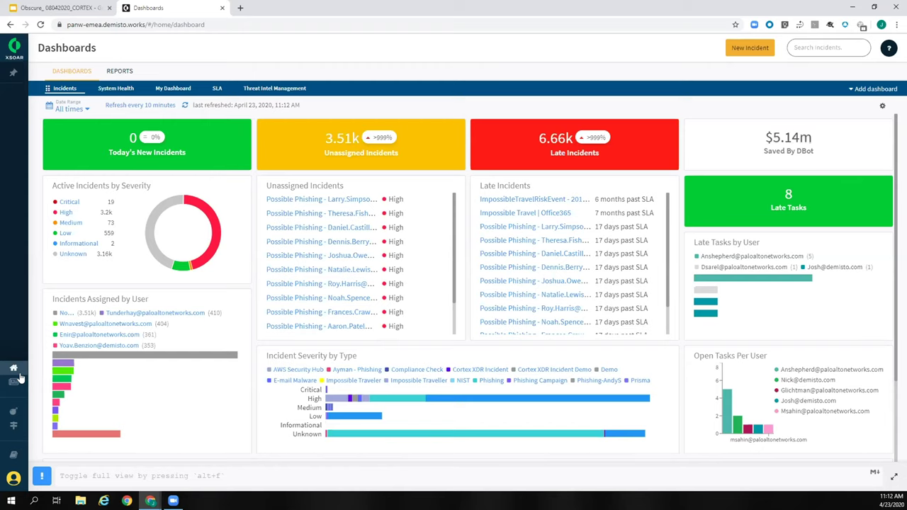
# Switch to Cortex XSOAR and create a new incident from a predefined demo scenario.
pyautogui.moveTo(21, 383)
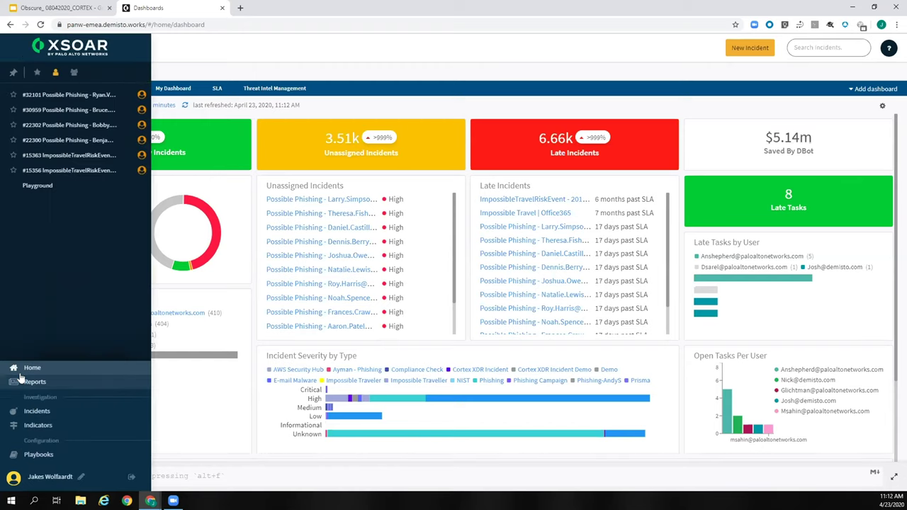
pyautogui.click(34, 411)
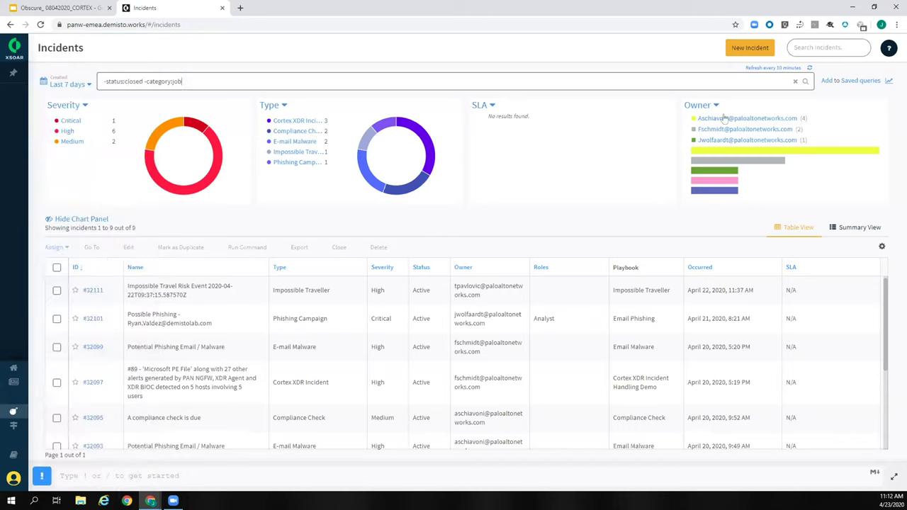
pyautogui.click(739, 47)
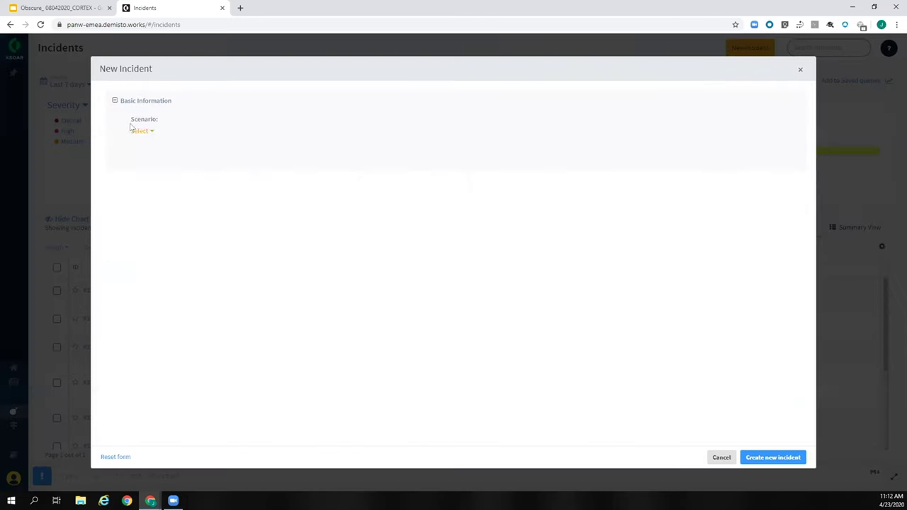
pyautogui.click(141, 131)
pyautogui.click(156, 177)
pyautogui.click(771, 457)
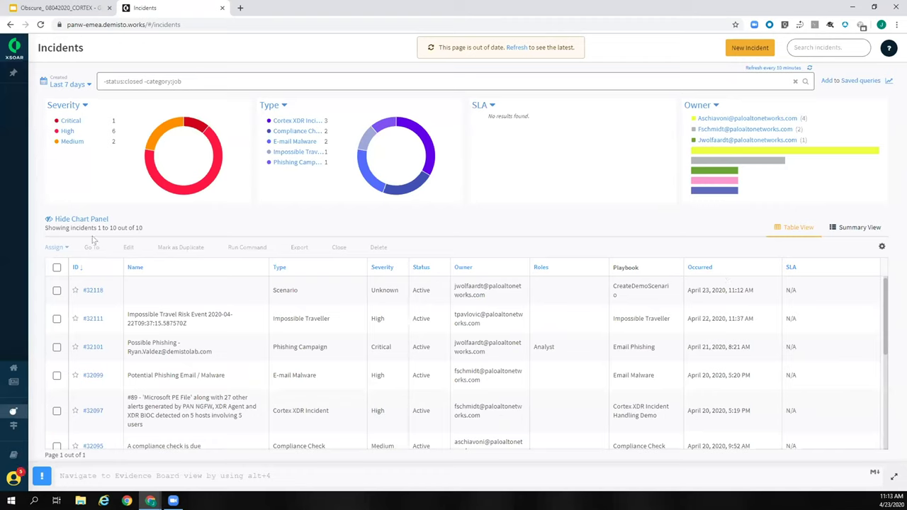
# Open scenario incident #32118 and review its summary, incident info and War Room entries.
pyautogui.click(91, 291)
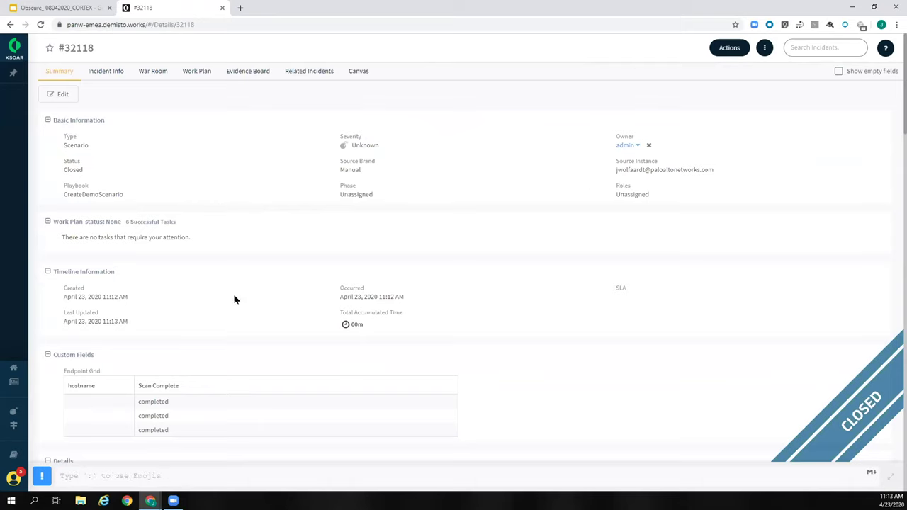
pyautogui.click(104, 73)
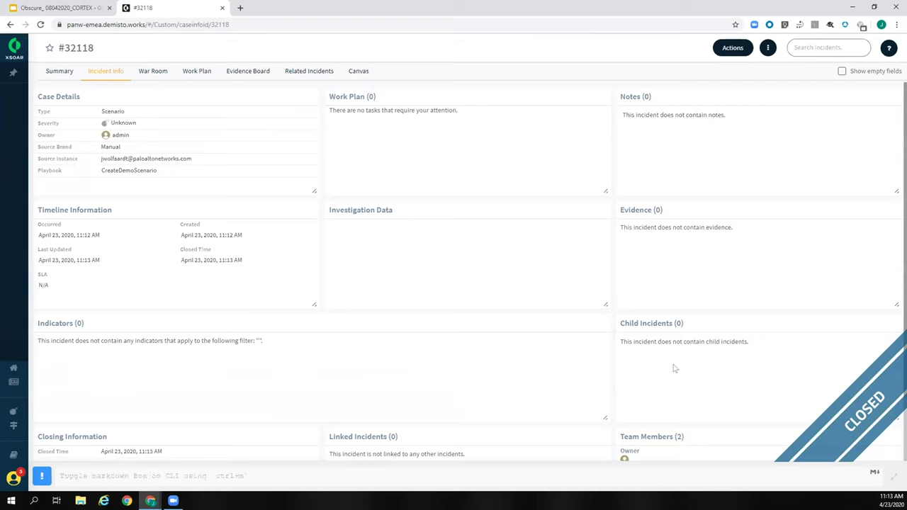
pyautogui.click(149, 74)
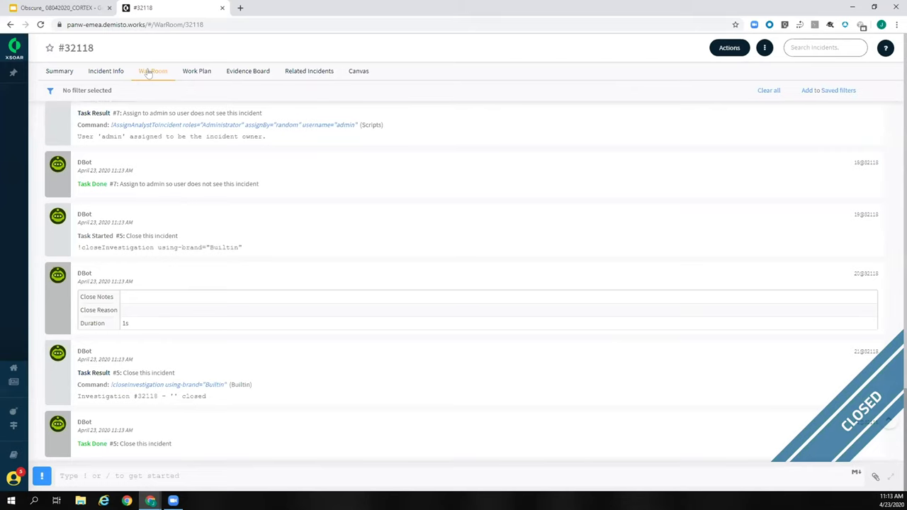
# Browse the available automation scripts in the War Room command line and pick ADGetUser.
pyautogui.click(84, 467)
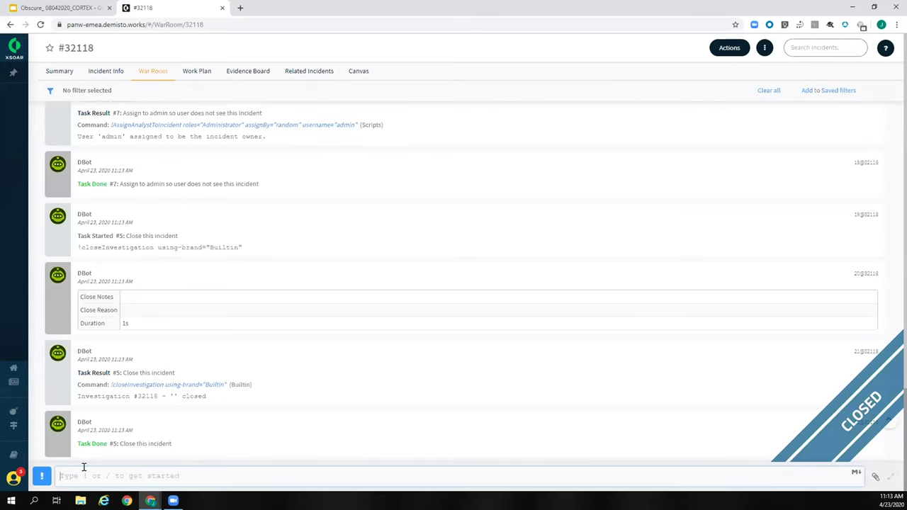
pyautogui.write('!')
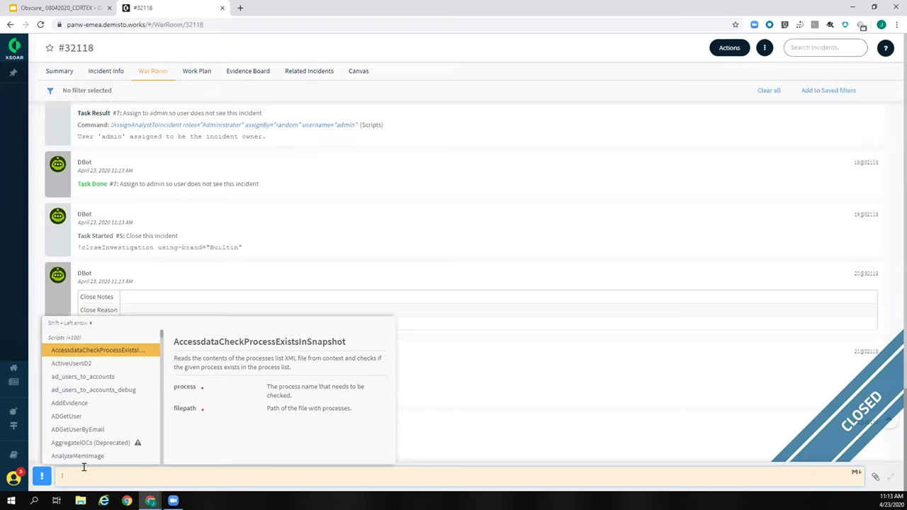
pyautogui.press('Down')
pyautogui.press('Down')
pyautogui.press('Down')
pyautogui.press('Down')
pyautogui.press('Down')
pyautogui.press('Return')
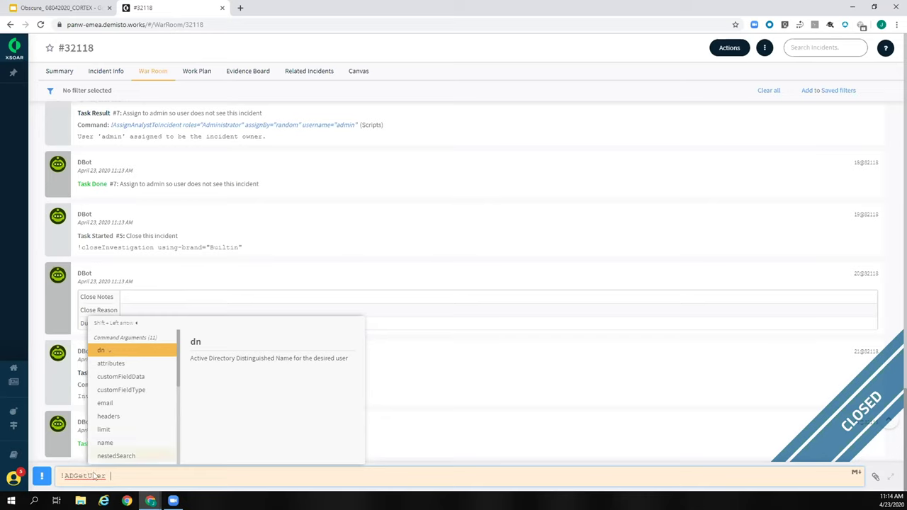
# View the work plan of incident #32118 and clear the unfinished ADGetUser command.
pyautogui.click(186, 74)
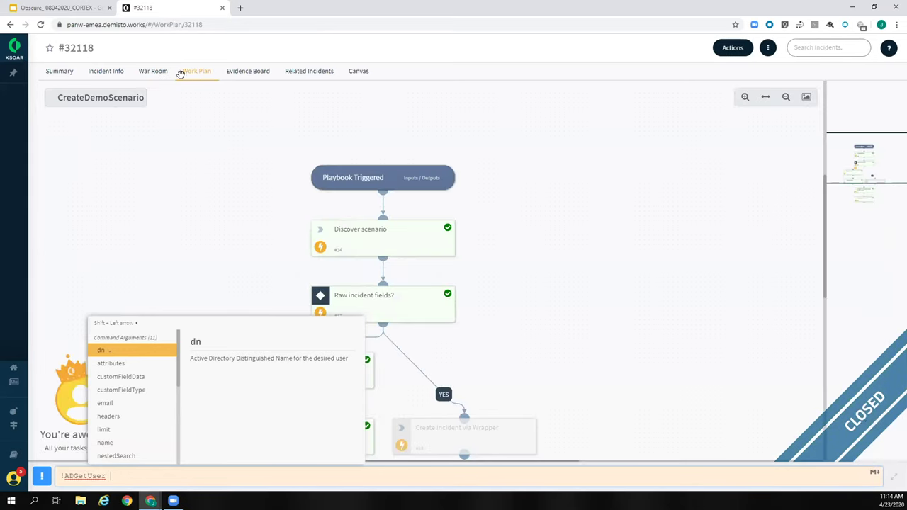
pyautogui.press('BackSpace')
pyautogui.press('BackSpace')
pyautogui.press('BackSpace')
pyautogui.press('BackSpace')
pyautogui.press('BackSpace')
pyautogui.press('BackSpace')
pyautogui.press('BackSpace')
pyautogui.press('BackSpace')
pyautogui.press('BackSpace')
pyautogui.press('BackSpace')
pyautogui.press('BackSpace')
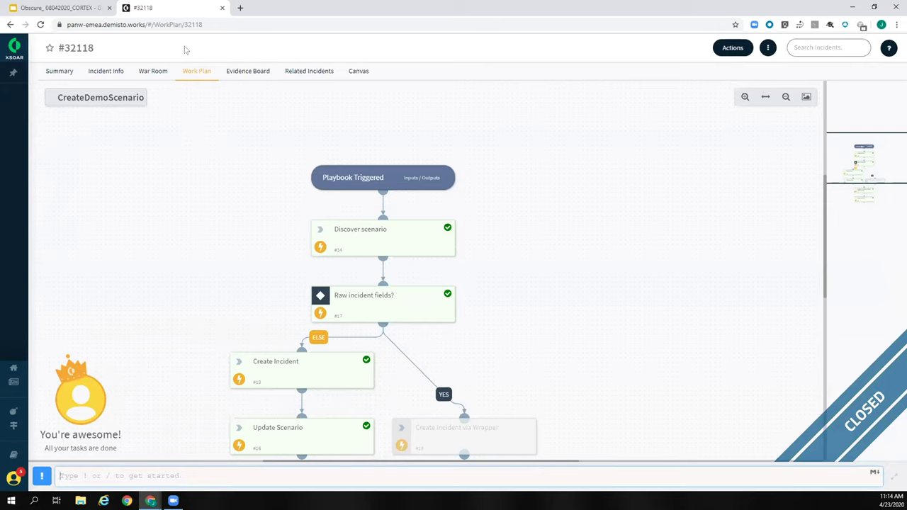
# Review the incident's evidence board, related incidents and canvas, previewing the suggested incident #31643.
pyautogui.click(254, 78)
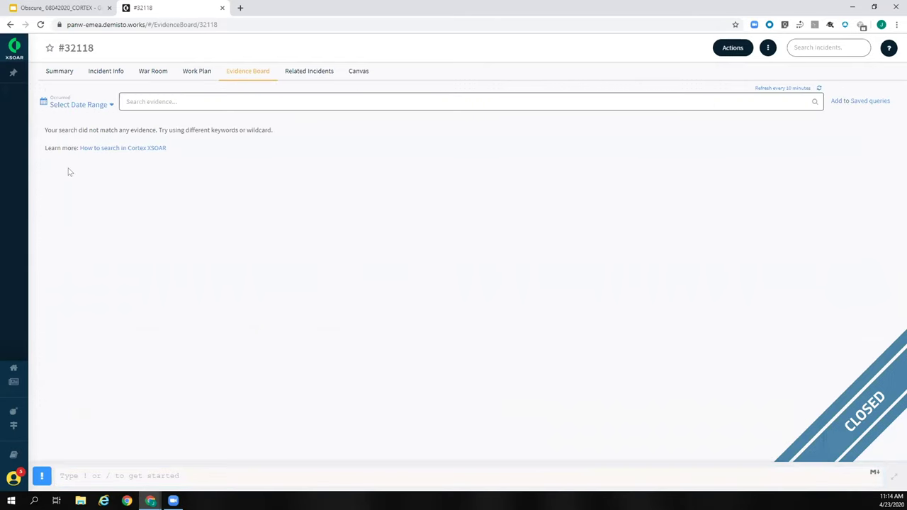
pyautogui.click(317, 70)
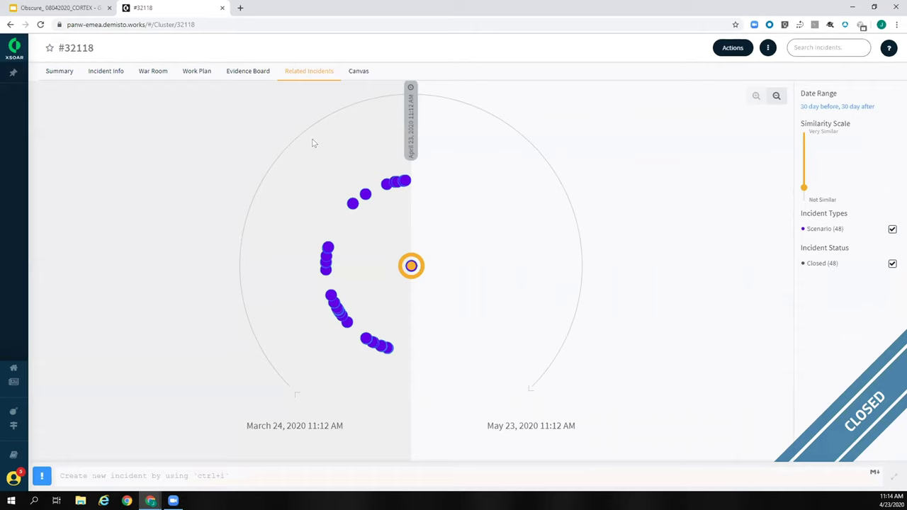
pyautogui.click(352, 77)
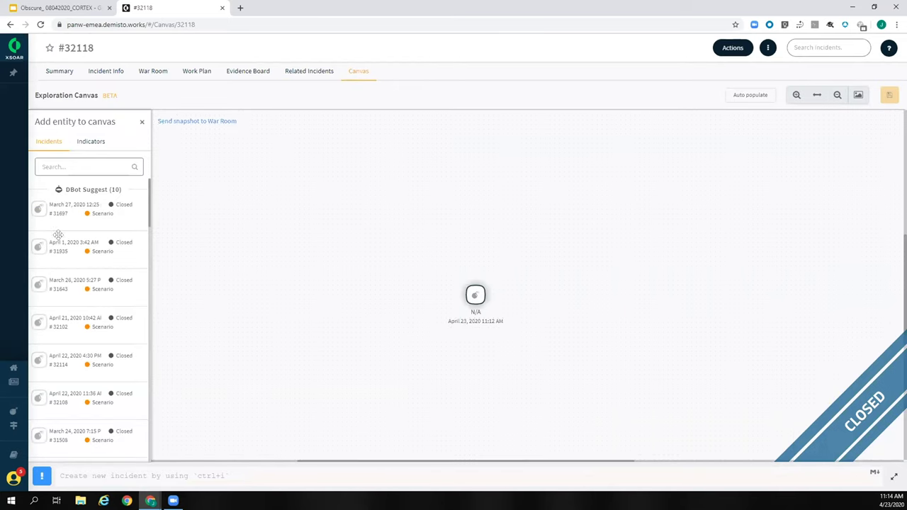
pyautogui.click(59, 280)
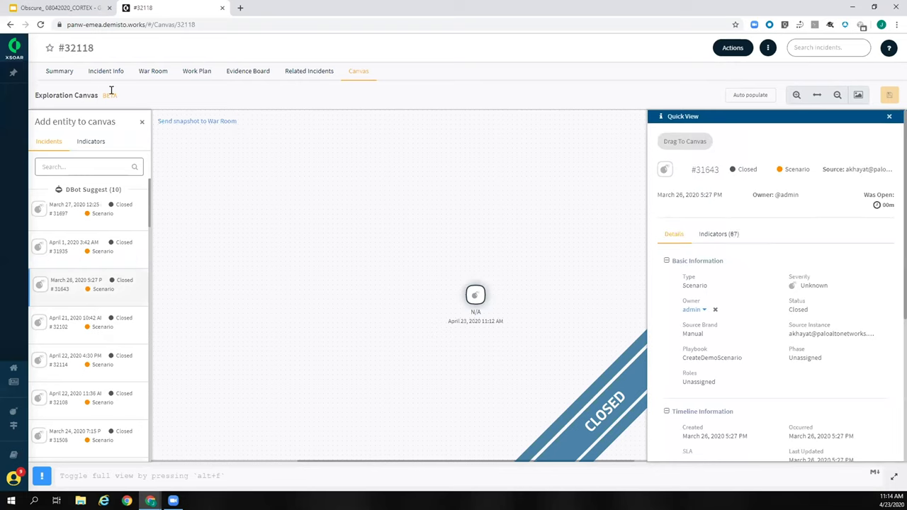
# Find the Demo- Phishing- Playbook among the playbooks and show its starting tasks in an overview.
pyautogui.moveTo(22, 393)
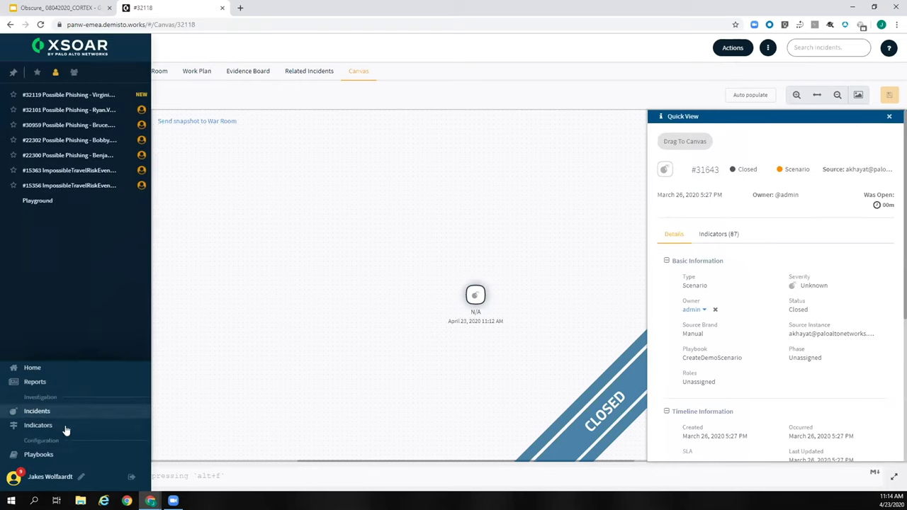
pyautogui.click(71, 458)
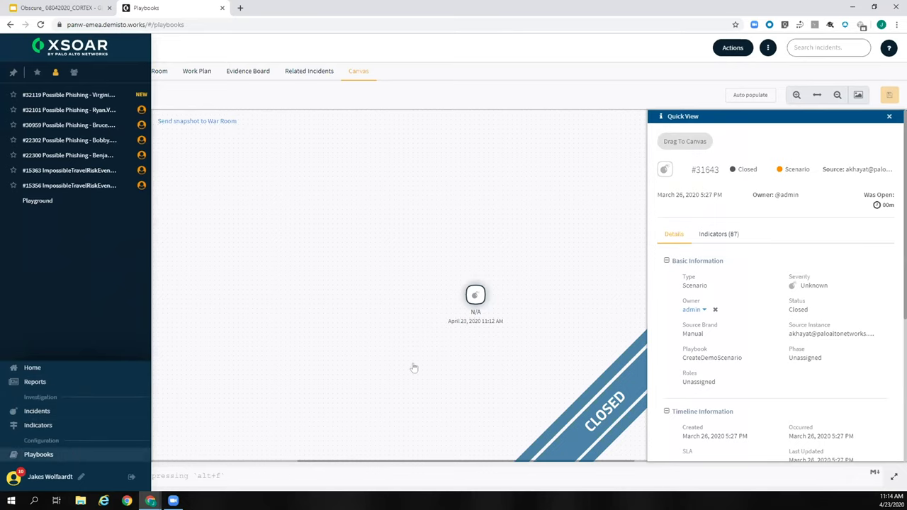
pyautogui.click(56, 461)
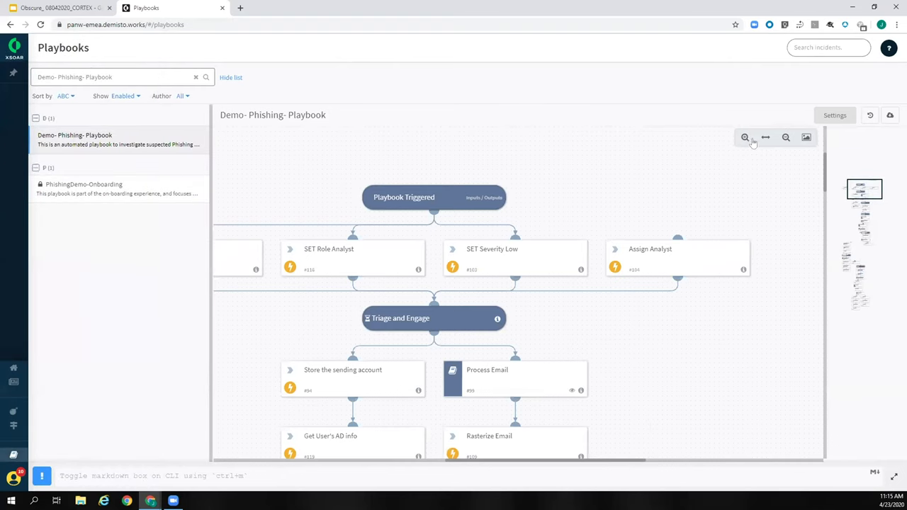
pyautogui.click(785, 137)
pyautogui.moveTo(517, 196); pyautogui.dragTo(582, 167)
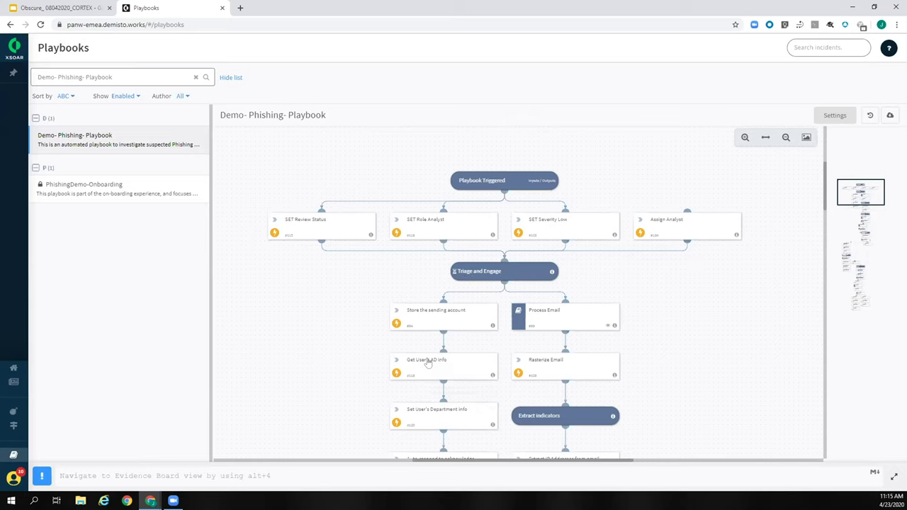
# Examine the phishing playbook's flow from triage and indicator extraction through manual investigation to the response tasks.
pyautogui.scroll(-3, 323, 365)
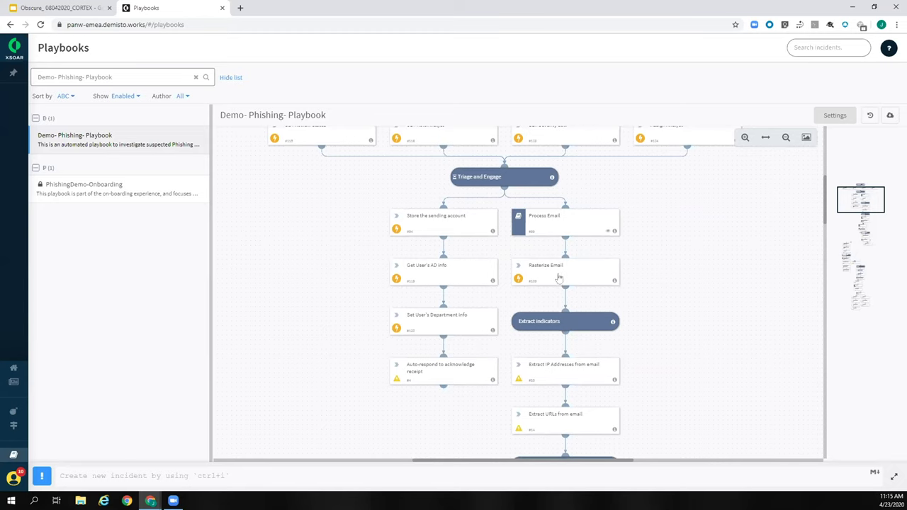
pyautogui.scroll(-2, 463, 319)
pyautogui.scroll(-2, 558, 284)
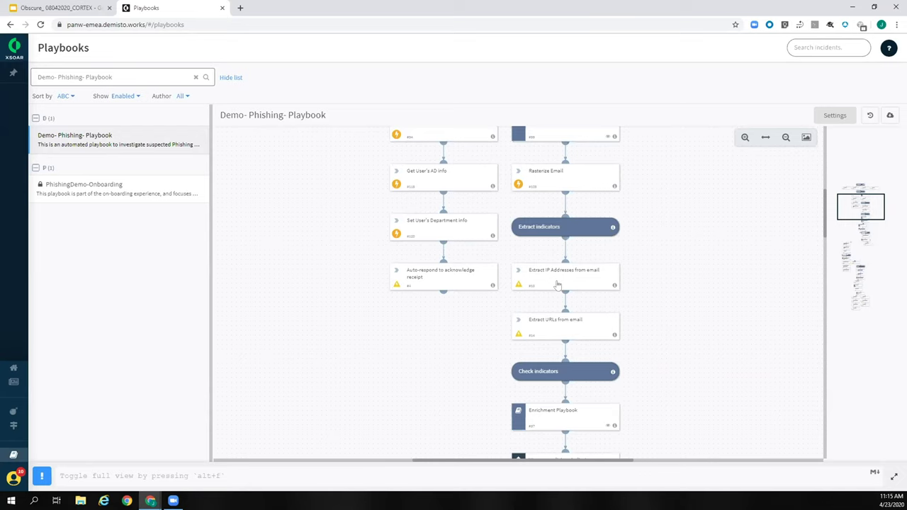
pyautogui.scroll(-4, 582, 289)
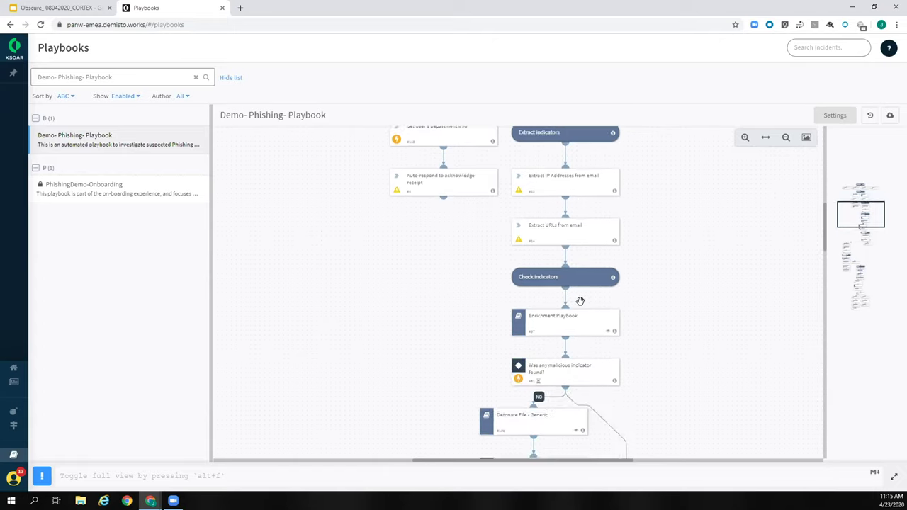
pyautogui.scroll(-4, 558, 319)
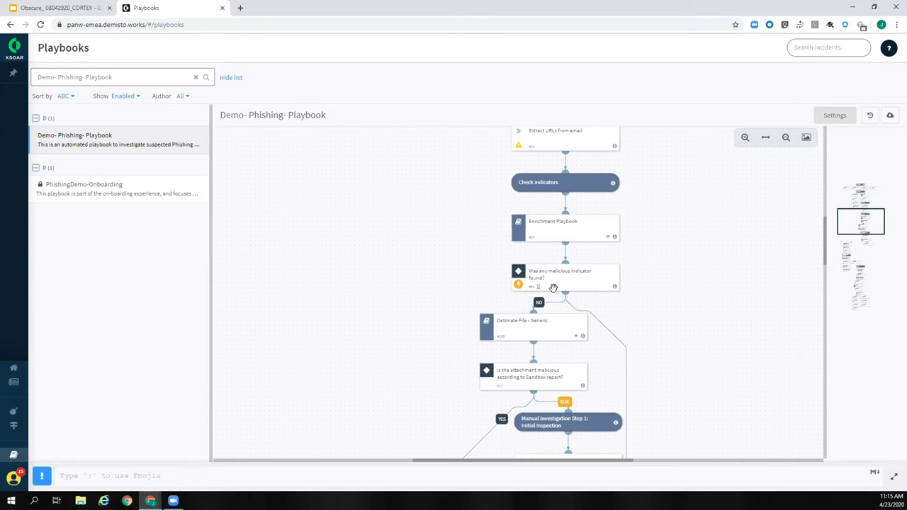
pyautogui.scroll(-4, 551, 288)
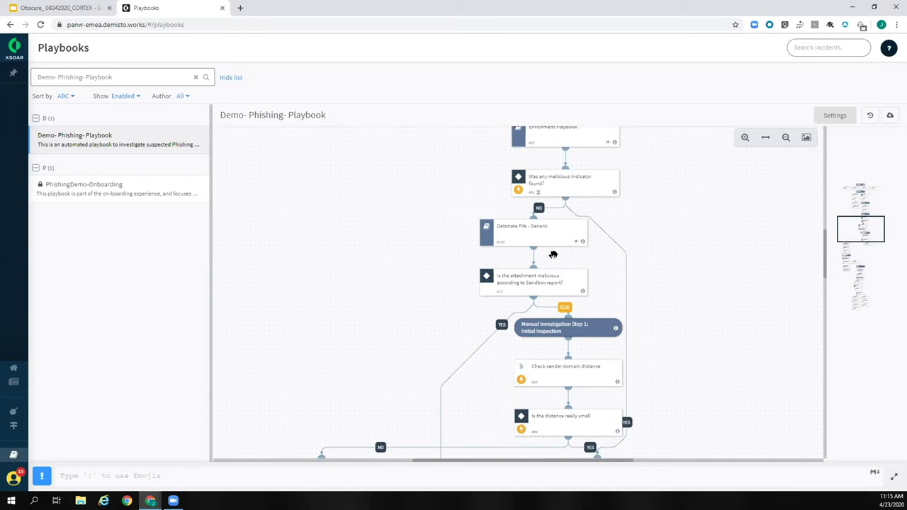
pyautogui.scroll(-2, 550, 255)
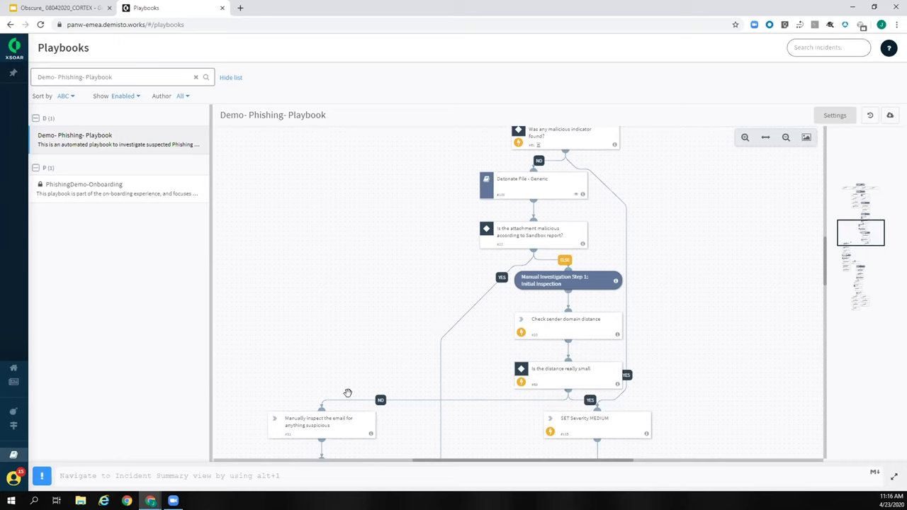
pyautogui.scroll(-4, 613, 353)
pyautogui.scroll(-4, 461, 229)
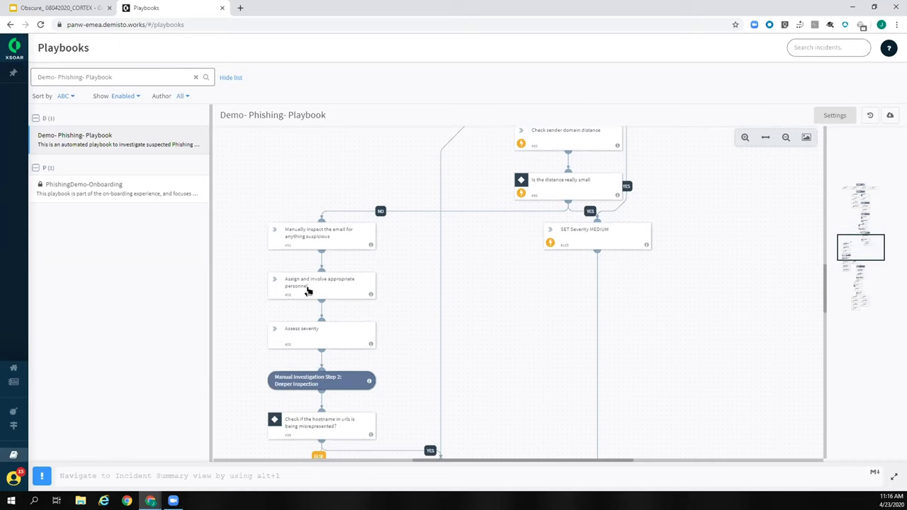
pyautogui.scroll(-2, 491, 303)
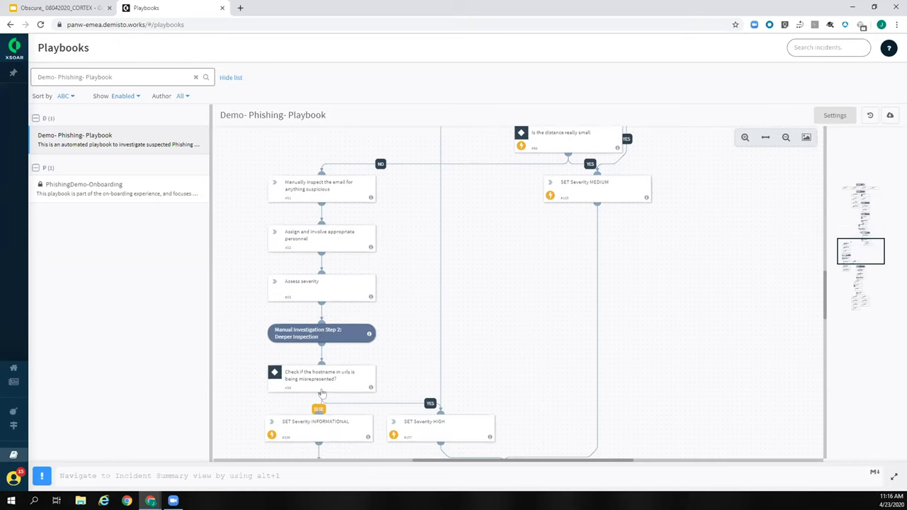
pyautogui.scroll(-4, 563, 284)
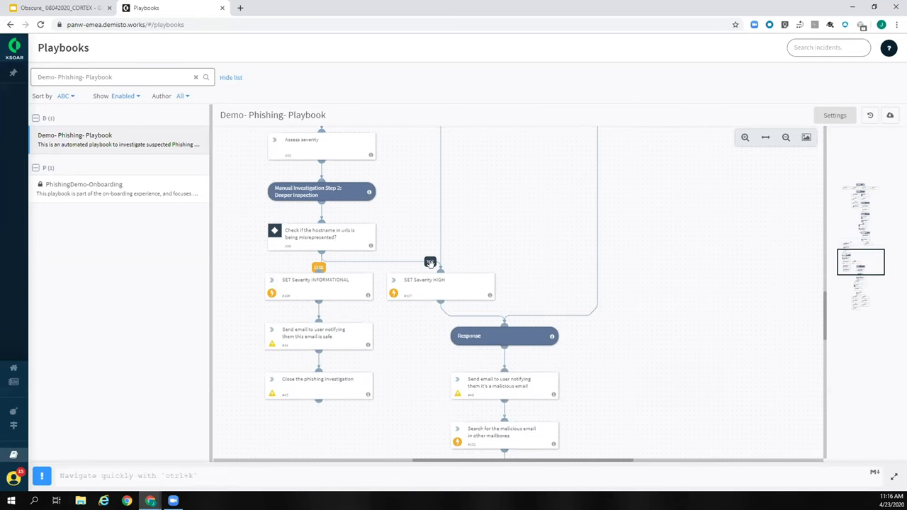
pyautogui.scroll(-1, 362, 218)
pyautogui.scroll(-3, 415, 255)
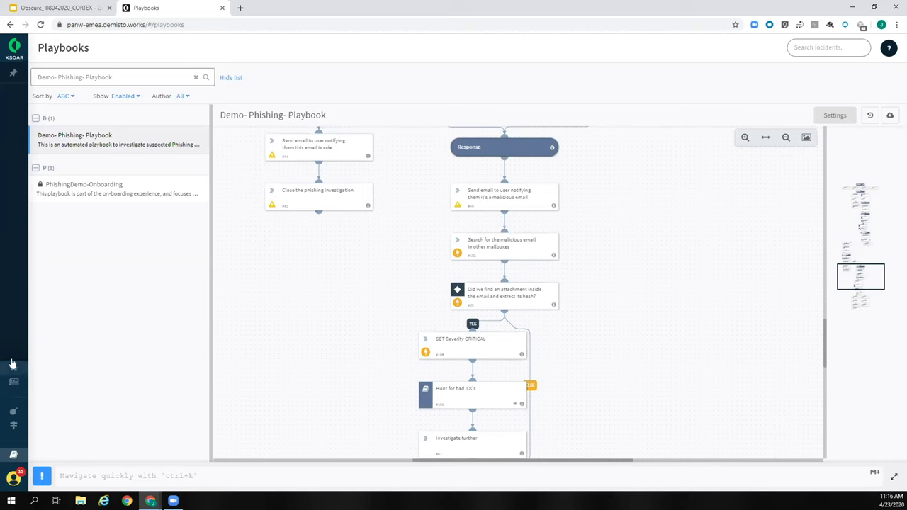
# Open phishing incident #32119 and examine its work plan from triage down to the pending Investigate further task.
pyautogui.moveTo(13, 365)
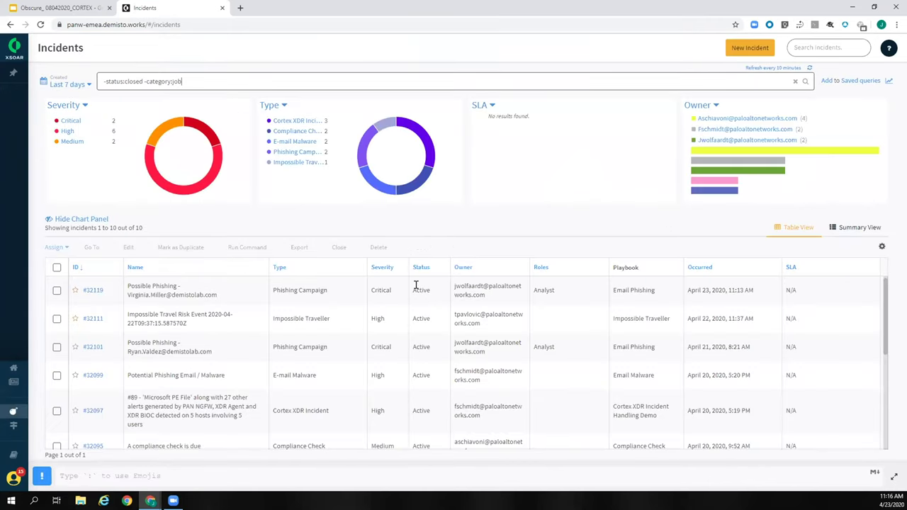
pyautogui.click(95, 291)
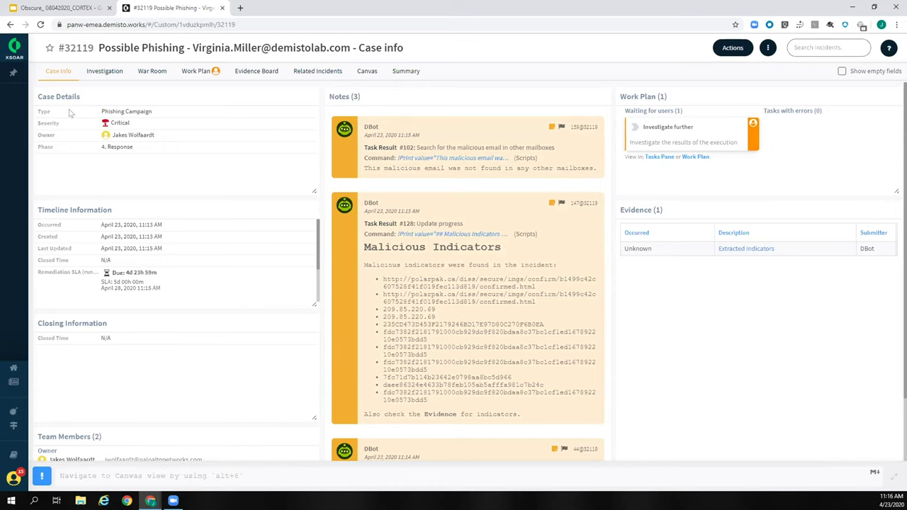
pyautogui.click(196, 72)
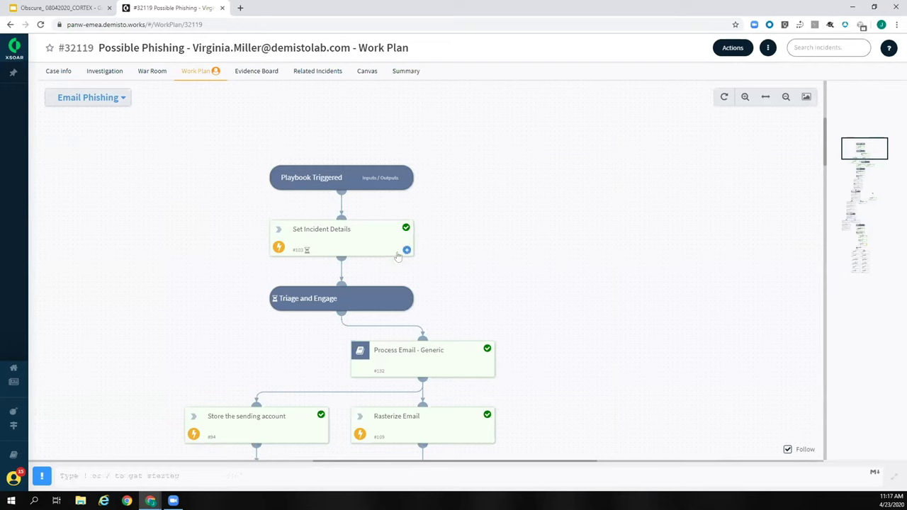
pyautogui.scroll(-3, 682, 233)
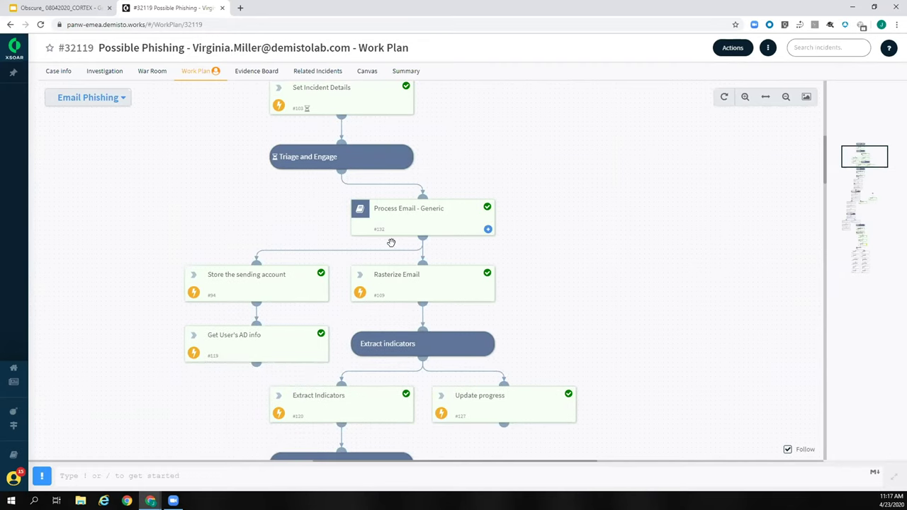
pyautogui.scroll(-3, 418, 232)
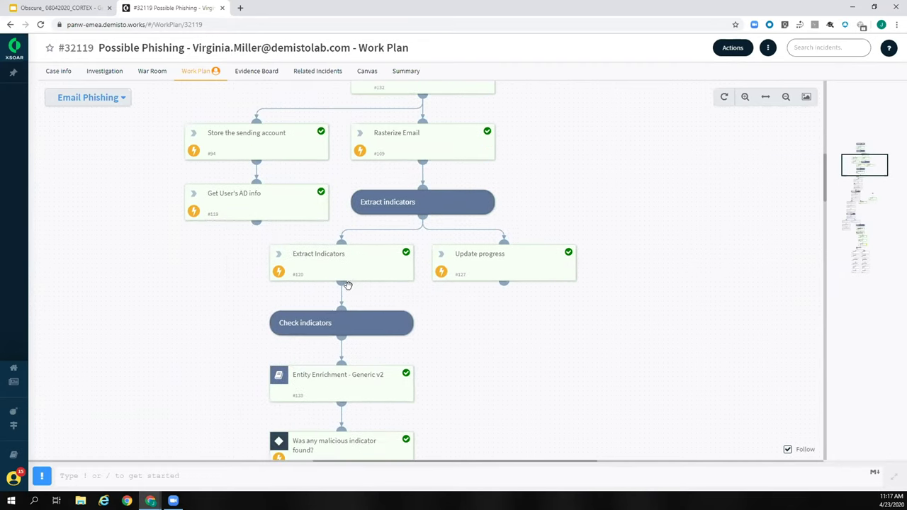
pyautogui.scroll(-3, 347, 281)
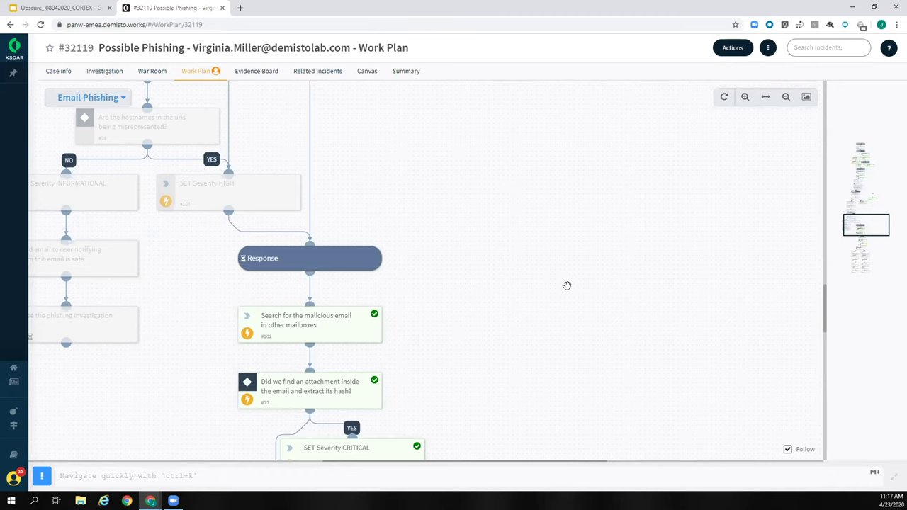
pyautogui.scroll(-2, 370, 255)
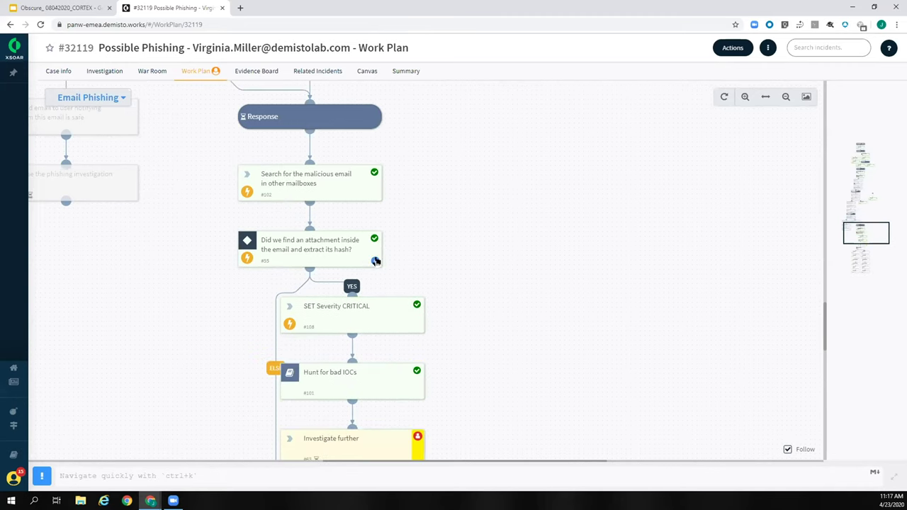
pyautogui.scroll(-1, 370, 251)
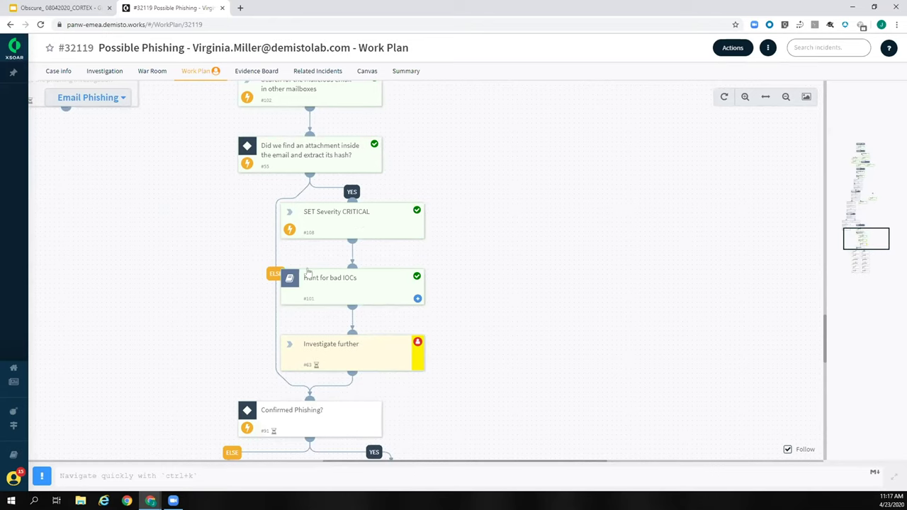
pyautogui.scroll(-1, 347, 270)
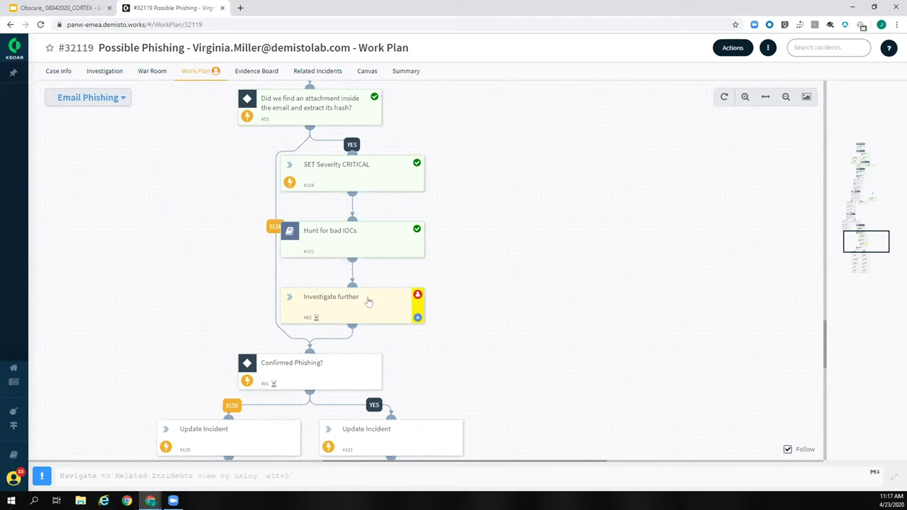
# Complete the Investigate further task with a completion note beginning "yes this is a".
pyautogui.click(417, 295)
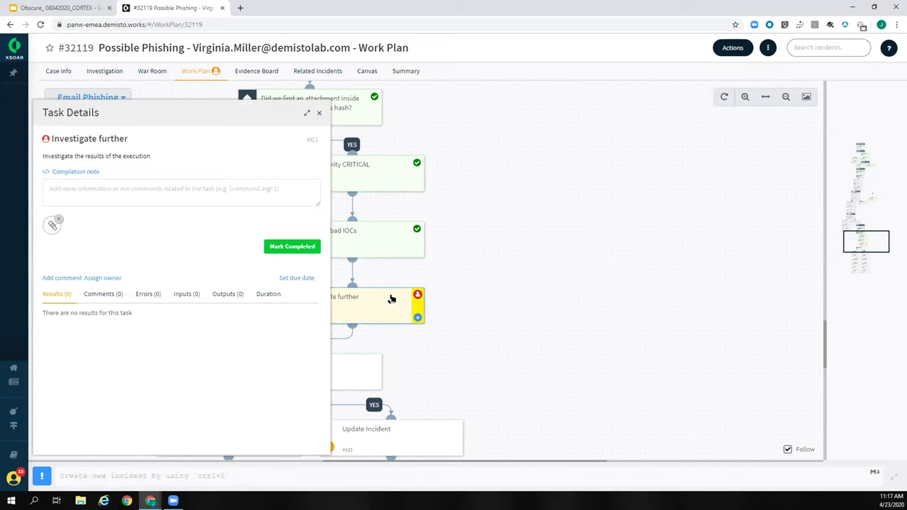
pyautogui.click(134, 195)
pyautogui.write('ye')
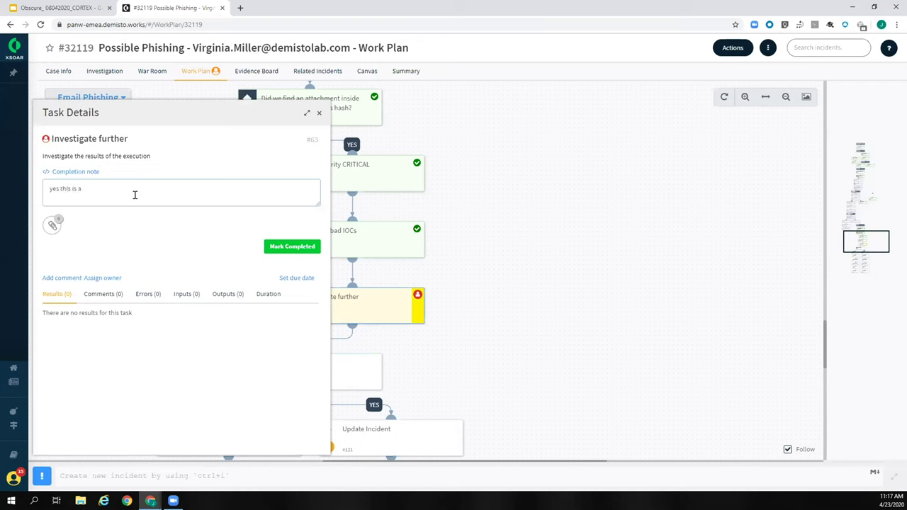
pyautogui.write('s this is a')
pyautogui.click(292, 248)
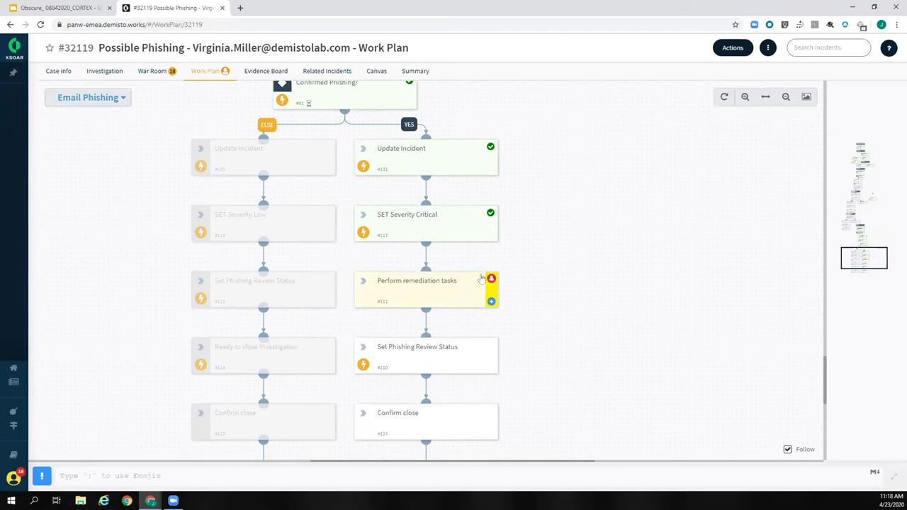
# Mark the Perform remediation tasks item as completed and confirm closing the investigation.
pyautogui.click(485, 277)
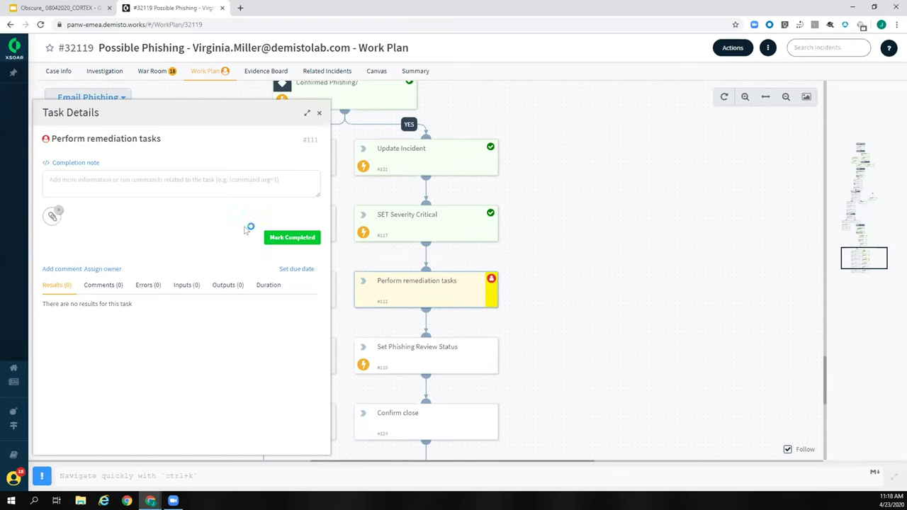
pyautogui.click(289, 237)
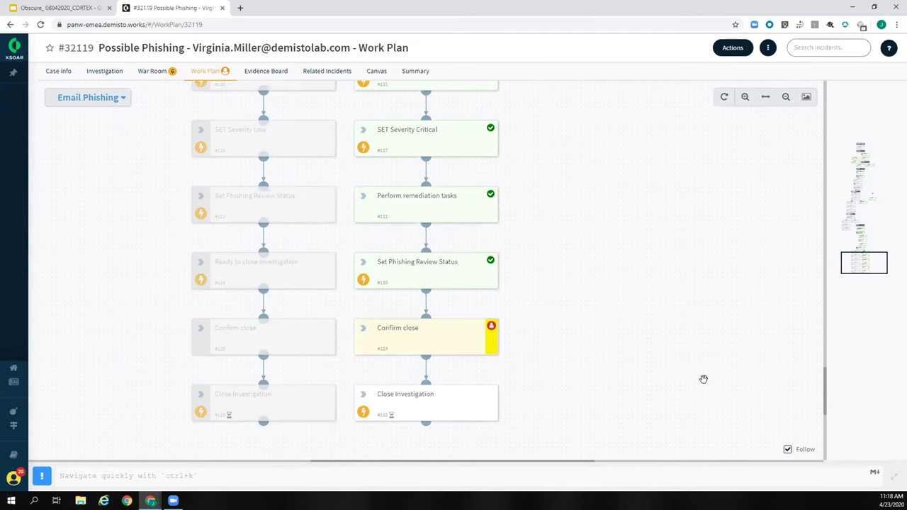
pyautogui.click(483, 325)
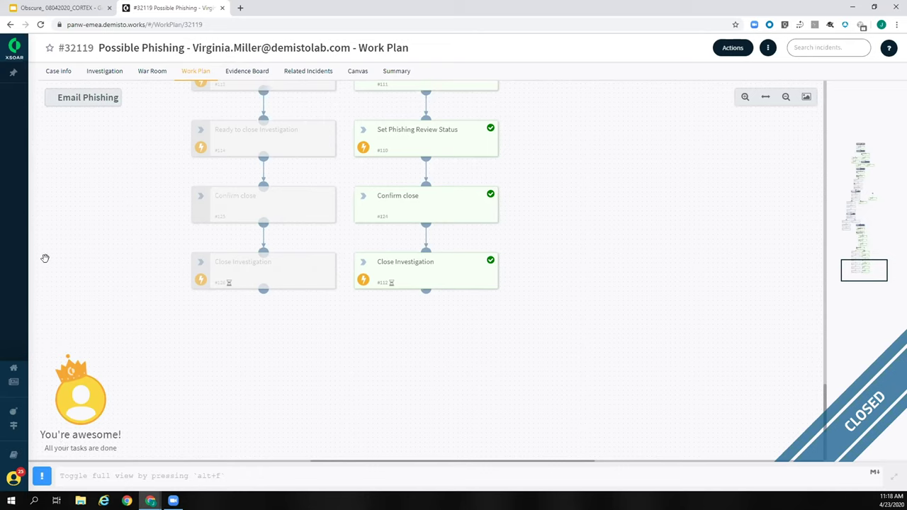
# Review the Incidents, System Health, My Dashboard, SLA and Threat Intel Management dashboards.
pyautogui.moveTo(10, 371)
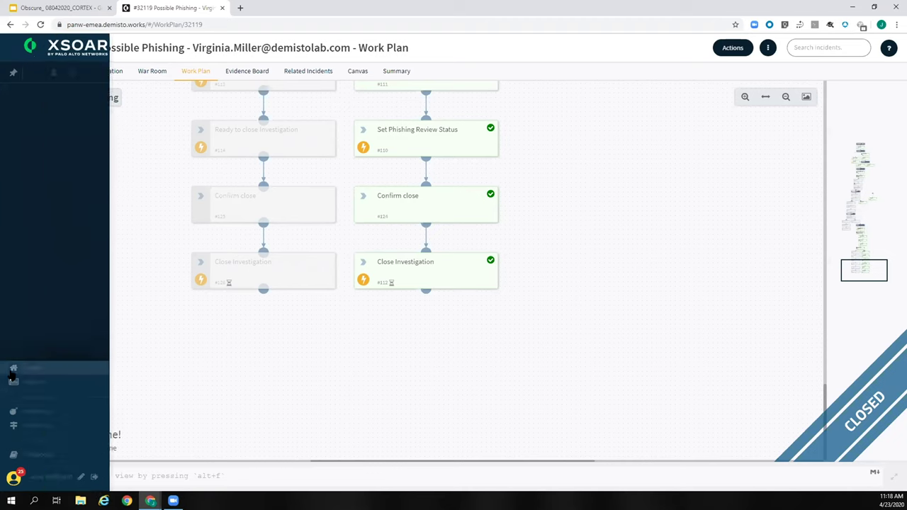
pyautogui.click(33, 367)
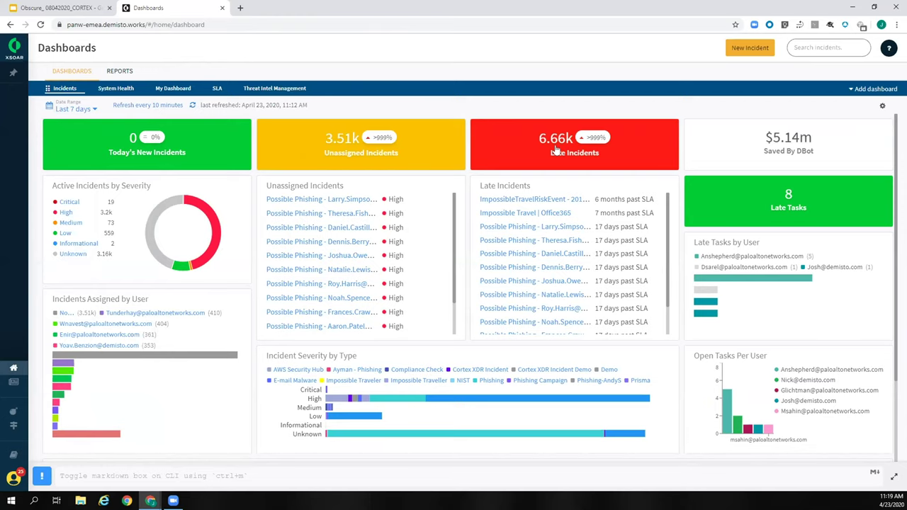
pyautogui.click(110, 92)
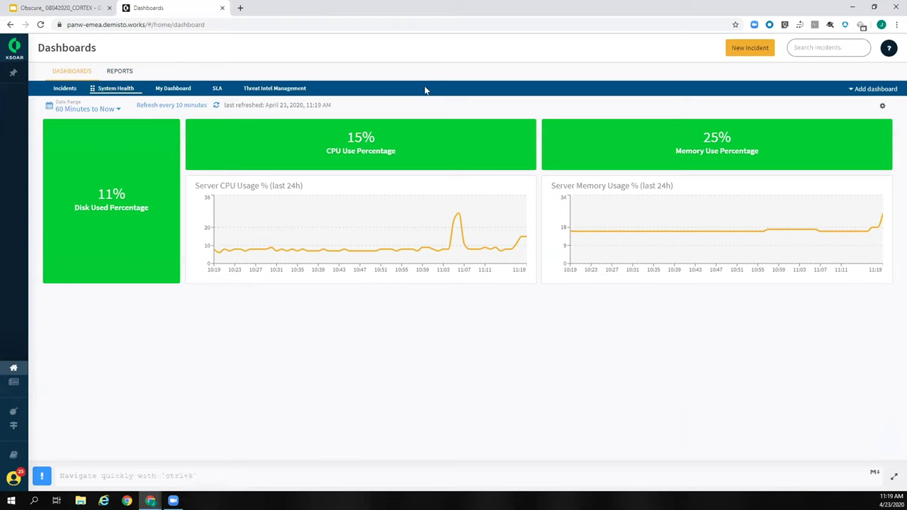
pyautogui.click(172, 88)
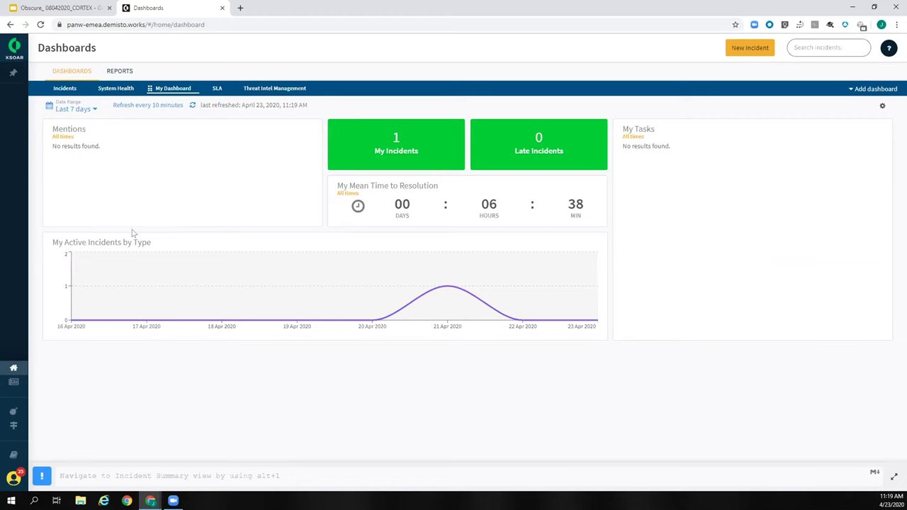
pyautogui.click(216, 92)
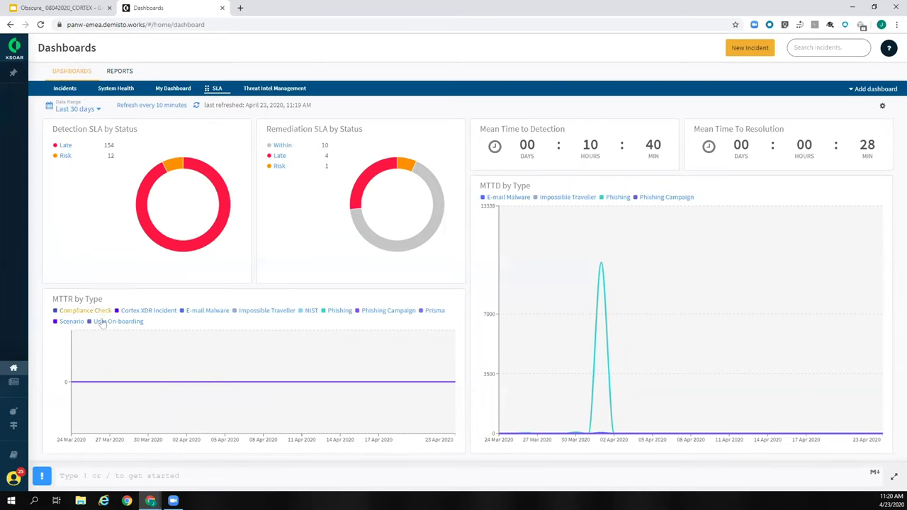
pyautogui.click(273, 90)
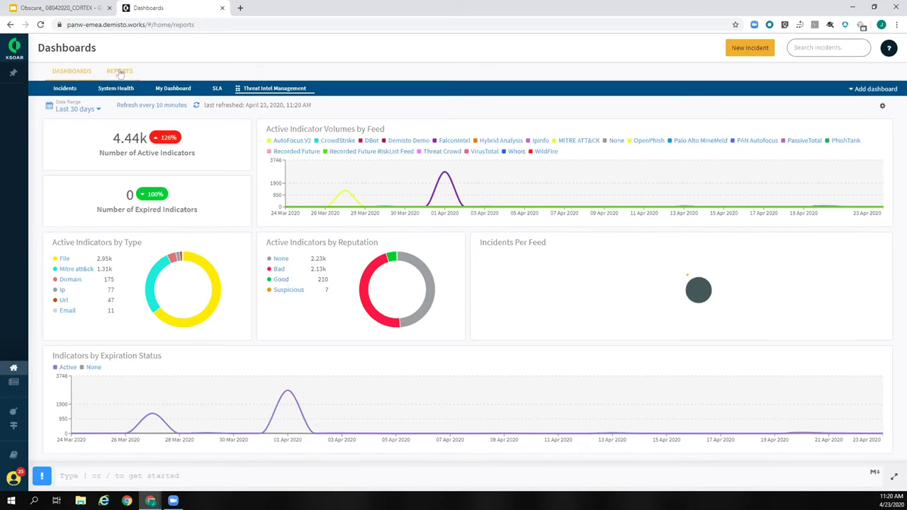
# View the list of available reports and the indicators page.
pyautogui.click(119, 72)
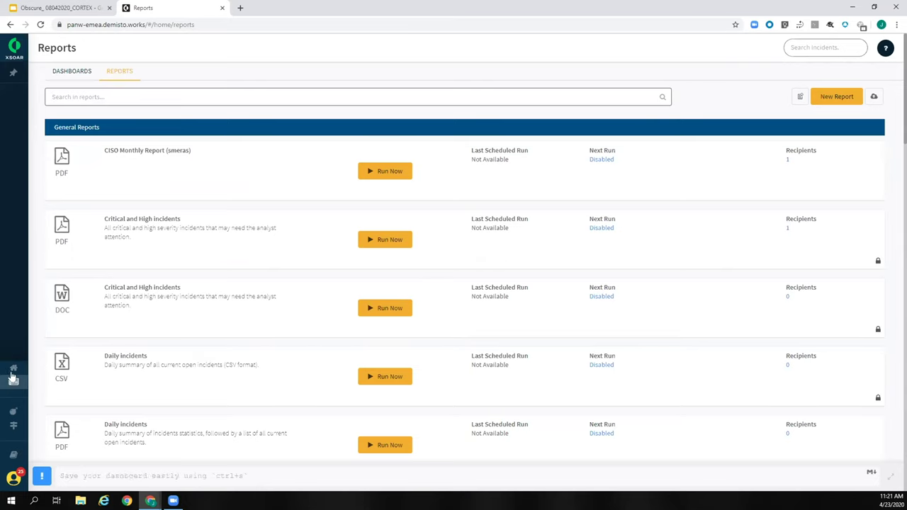
pyautogui.moveTo(12, 413)
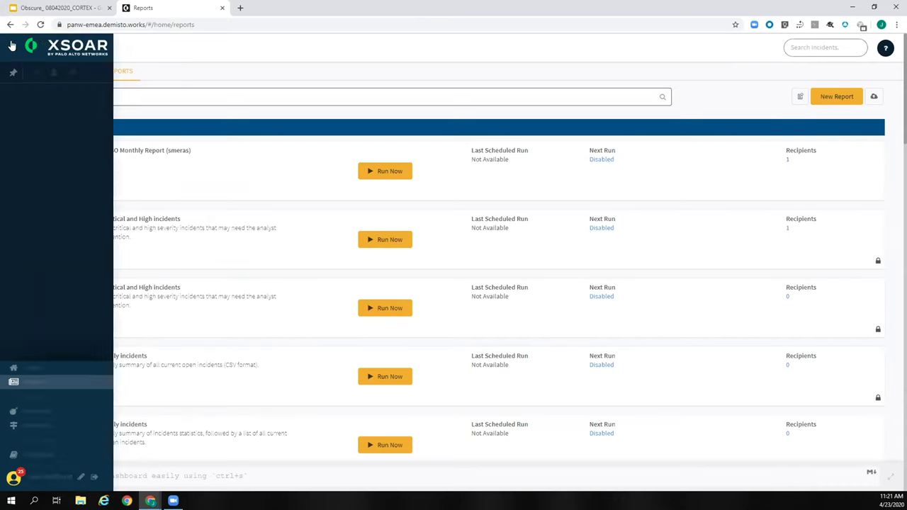
pyautogui.click(72, 70)
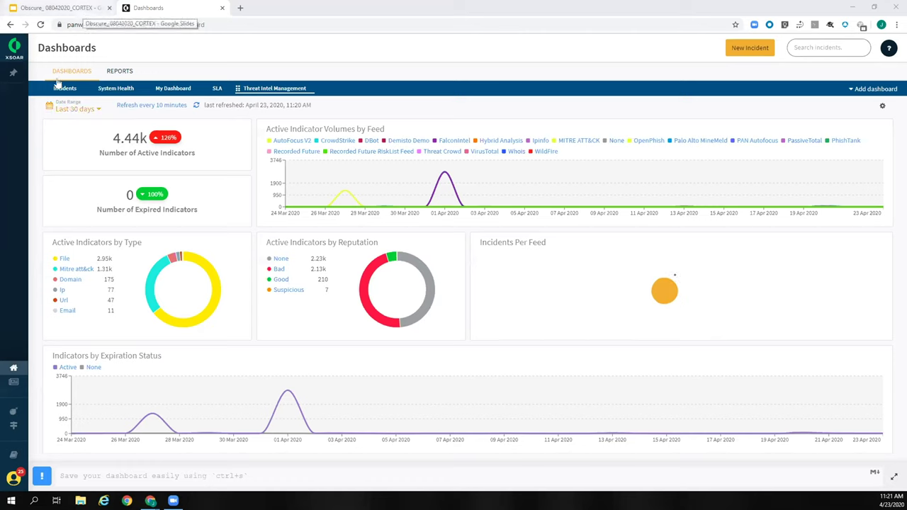
pyautogui.moveTo(8, 46)
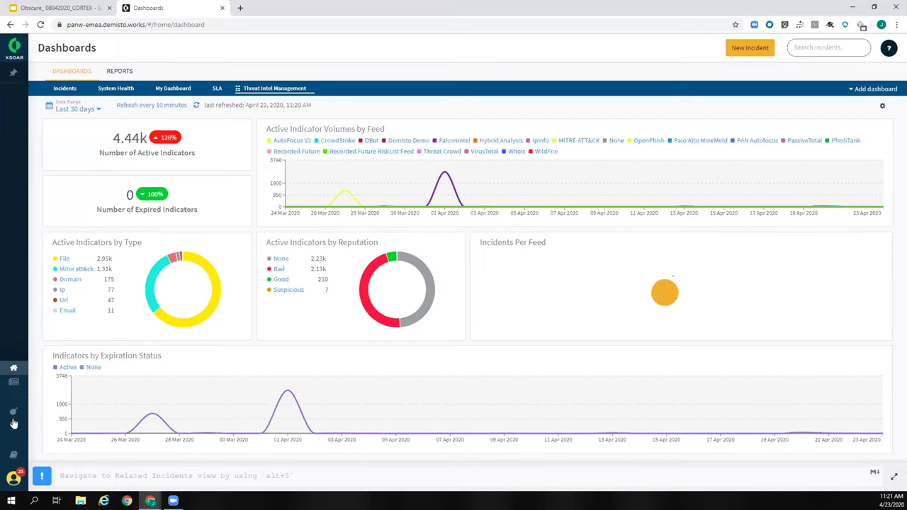
pyautogui.click(38, 425)
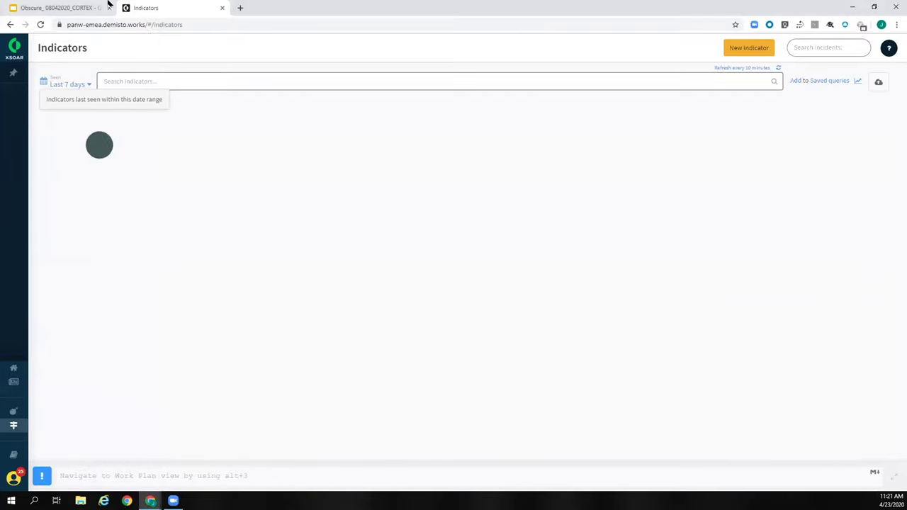
# Switch to the Google Slides presentation and show the giveaway slide in full screen.
pyautogui.click(83, 4)
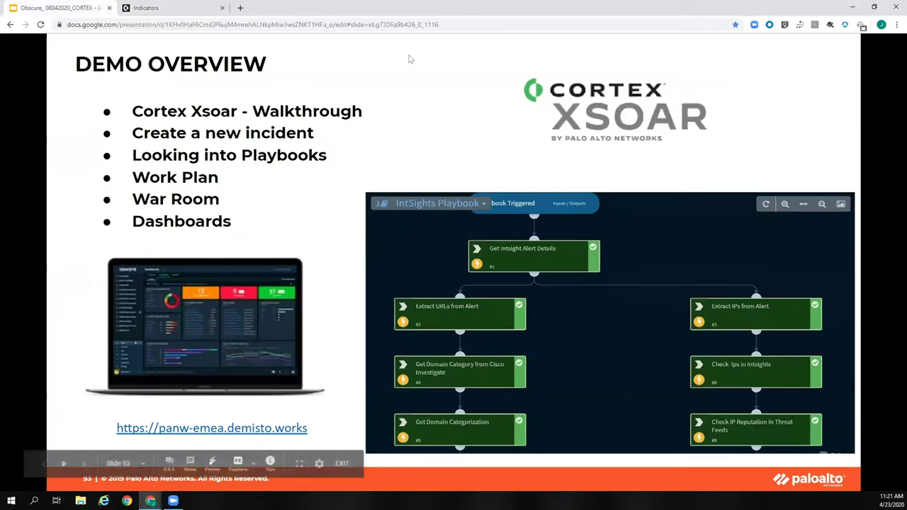
pyautogui.click(299, 463)
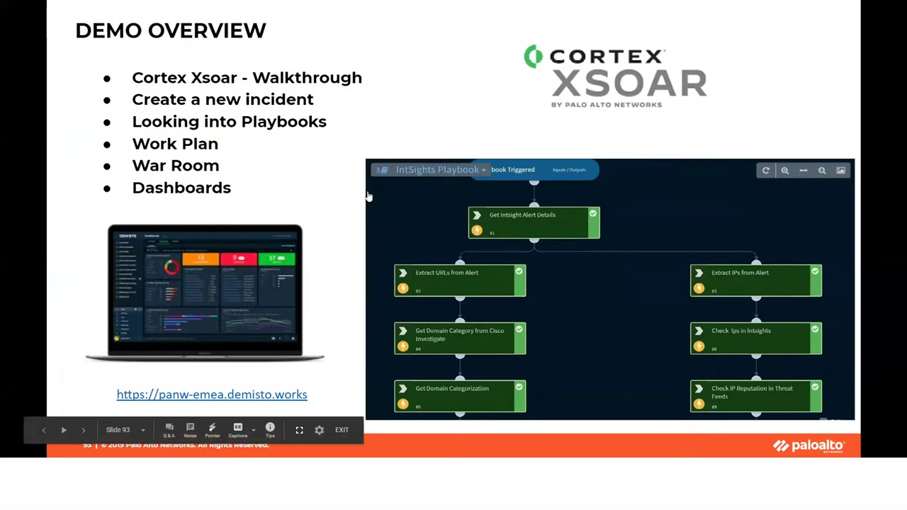
pyautogui.press('Right')
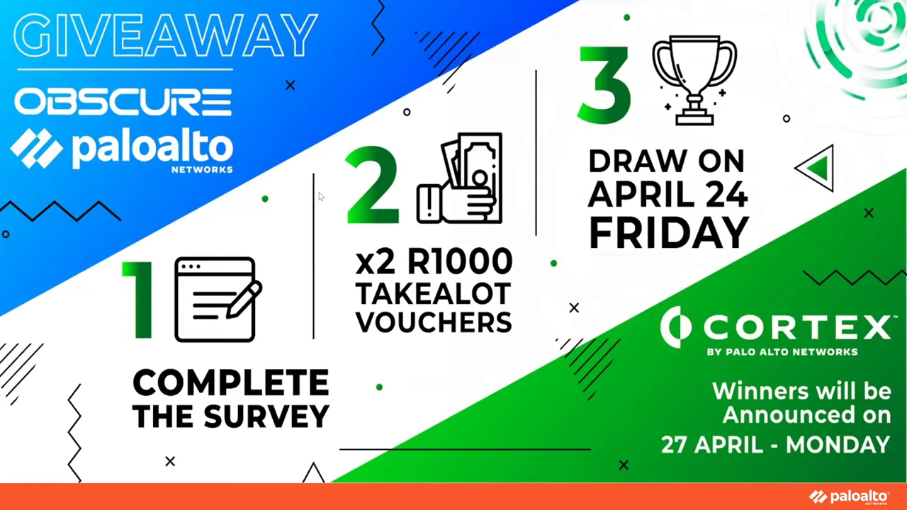
pyautogui.moveTo(73, 458)
pyautogui.moveTo(193, 415)
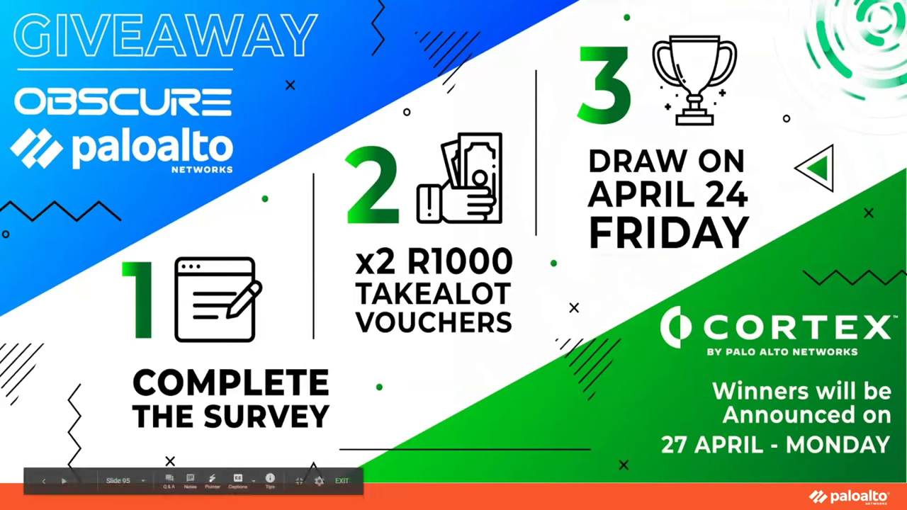